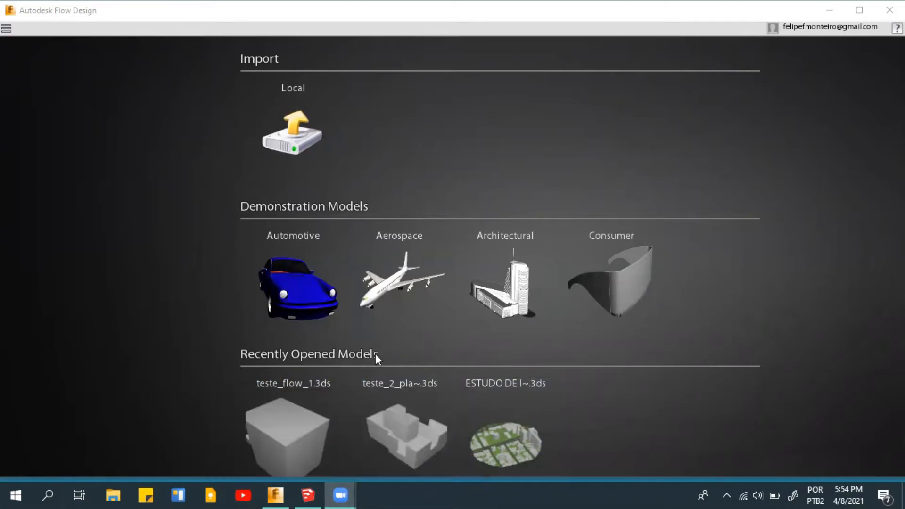
# - Open the recent model teste_flow_1.3ds and review its simulation settings
pyautogui.click(296, 425)
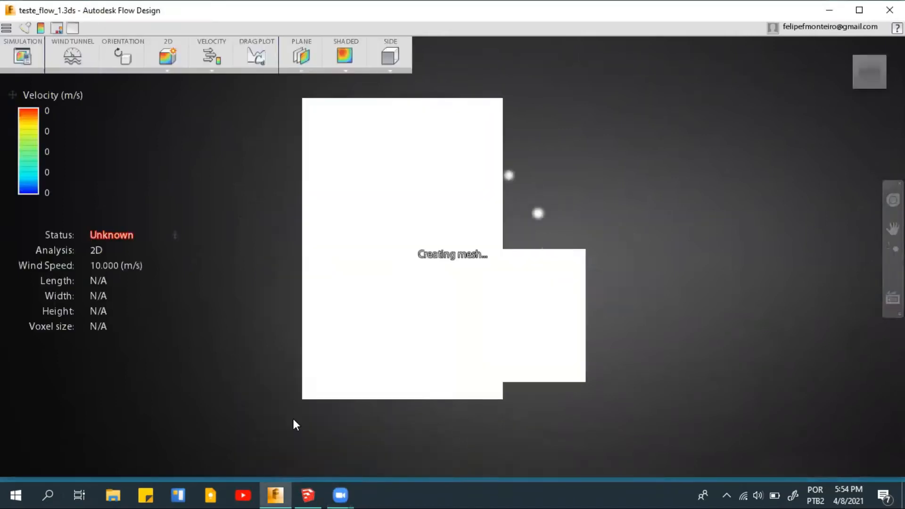
pyautogui.moveTo(424, 356); pyautogui.dragTo(447, 302)
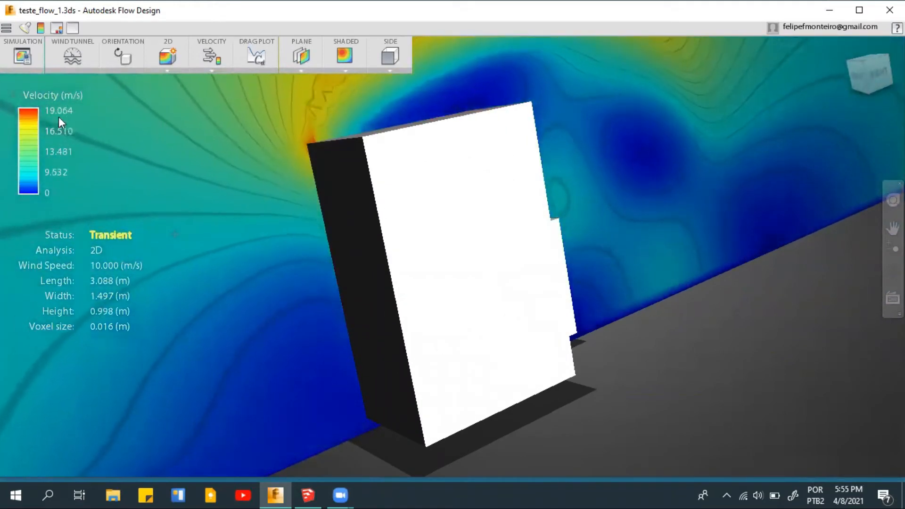
pyautogui.click(22, 57)
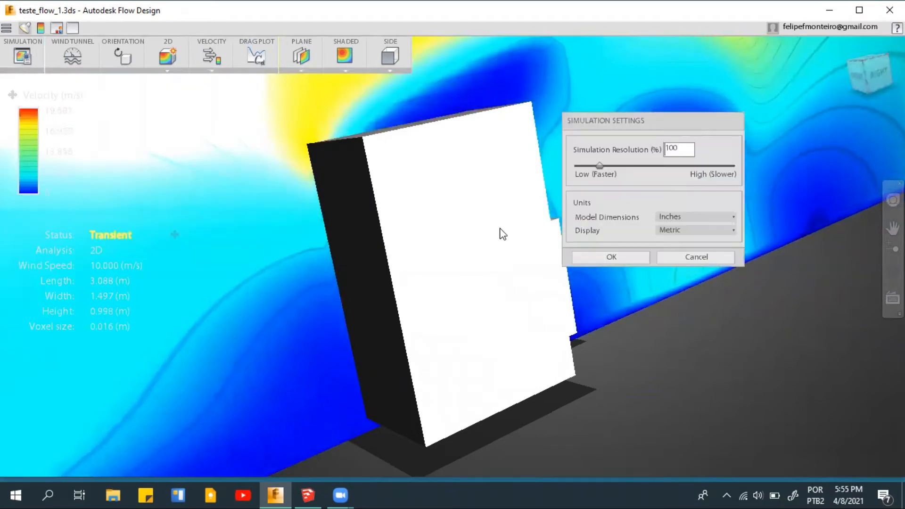
pyautogui.click(601, 255)
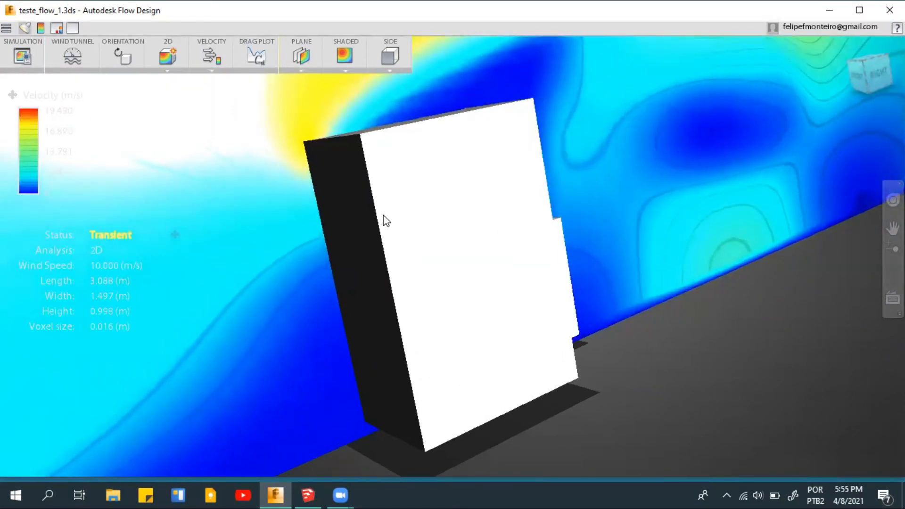
# - Examine the wind velocity field and the building's volume with its projecting slab from several angles
pyautogui.scroll(-3, 378, 233)
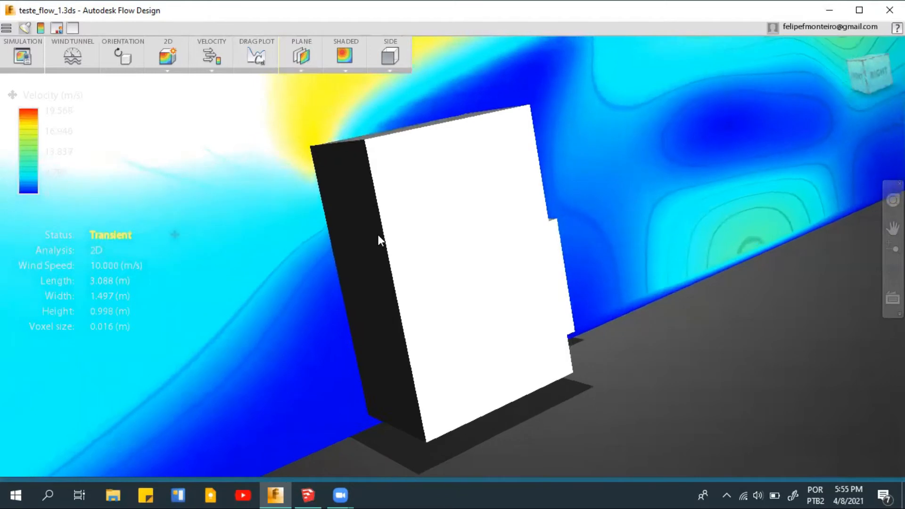
pyautogui.scroll(-5, 378, 233)
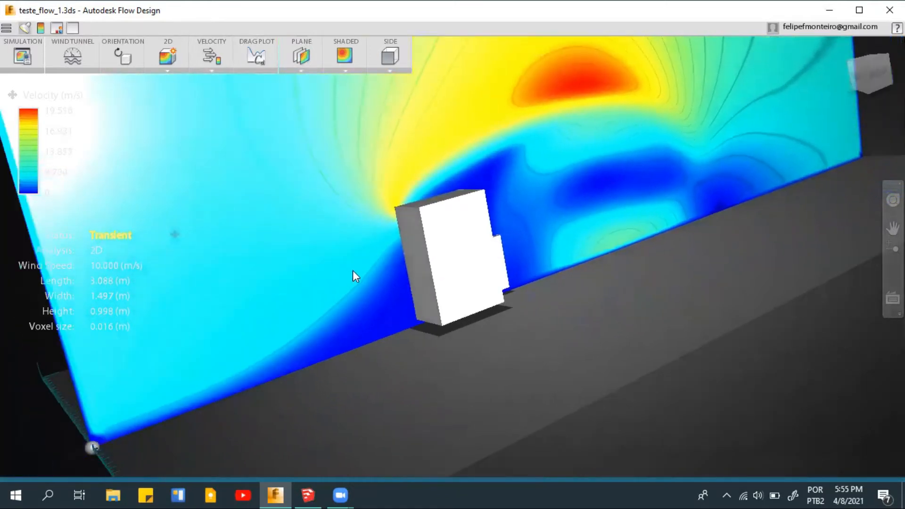
pyautogui.click(864, 62)
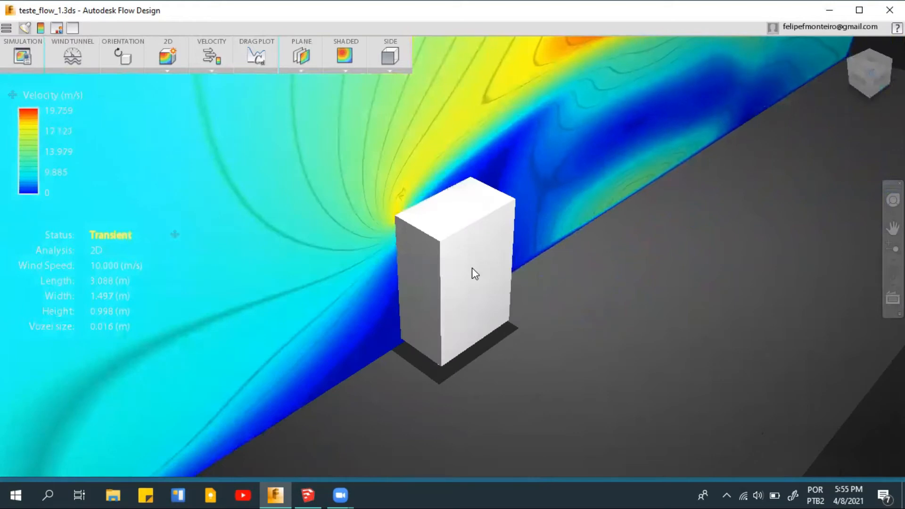
pyautogui.moveTo(351, 330); pyautogui.dragTo(416, 310)
pyautogui.scroll(-1, 411, 203)
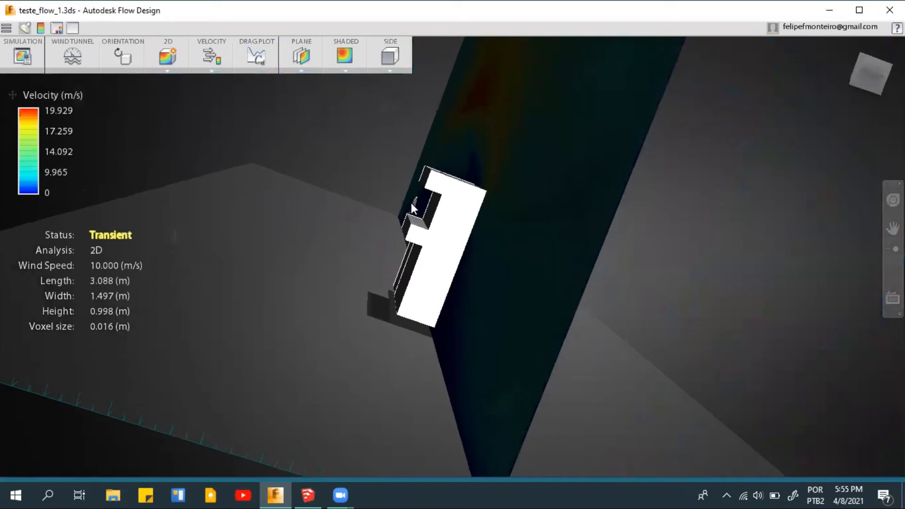
pyautogui.scroll(3, 412, 203)
pyautogui.moveTo(411, 202); pyautogui.dragTo(387, 243)
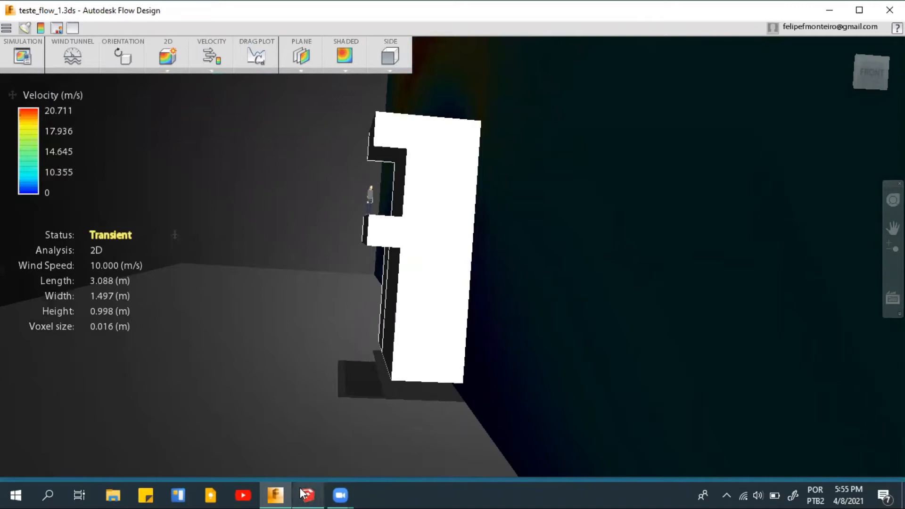
# - Switch to SketchUp and draw a 7 × 5 m rectangle on the ground beside the scale figure
pyautogui.moveTo(304, 494)
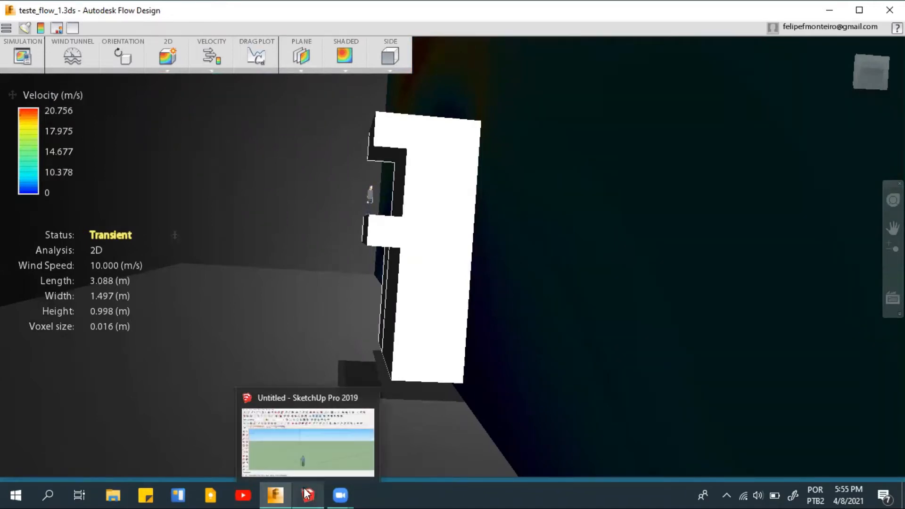
pyautogui.click(304, 446)
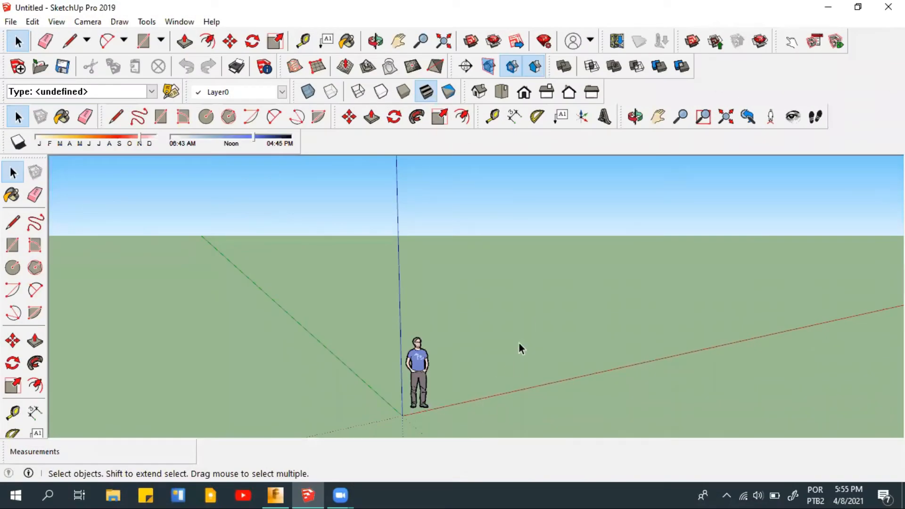
pyautogui.scroll(-2, 527, 316)
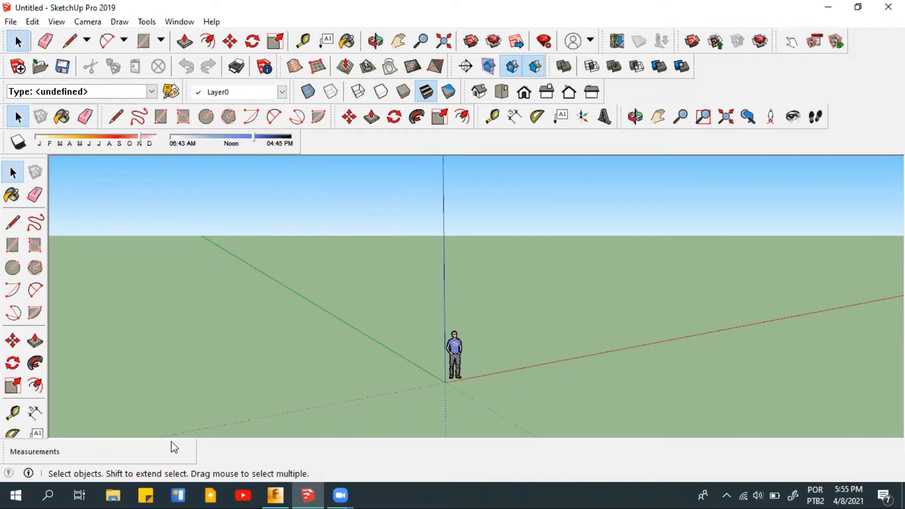
pyautogui.moveTo(508, 383); pyautogui.dragTo(758, 366, button='middle')
pyautogui.scroll(2, 804, 381)
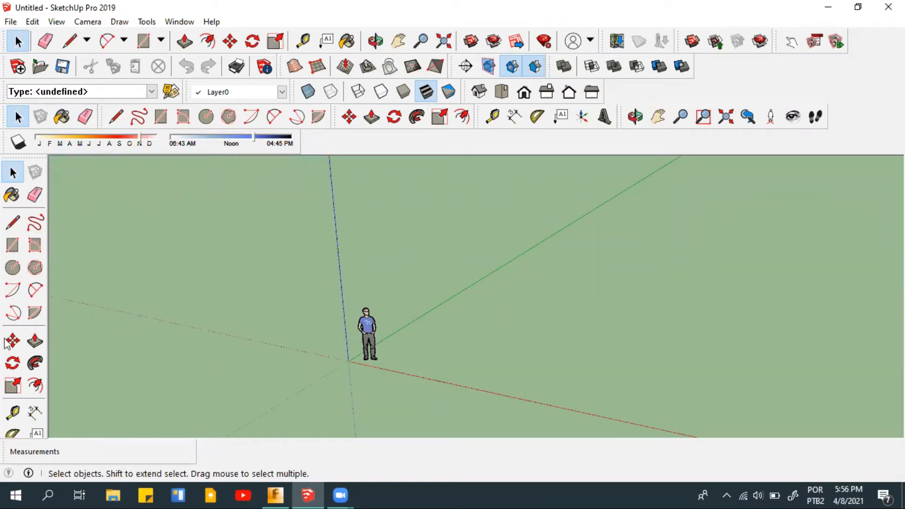
pyautogui.click(13, 246)
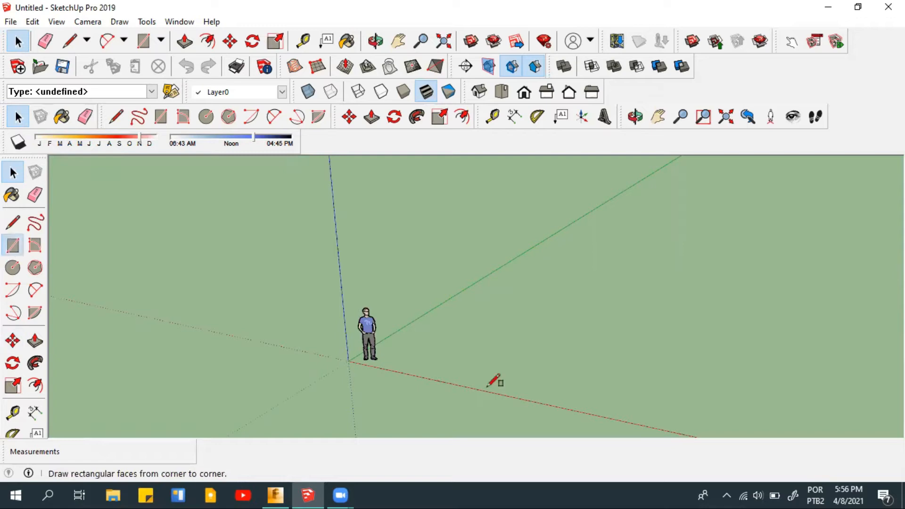
pyautogui.click(449, 371)
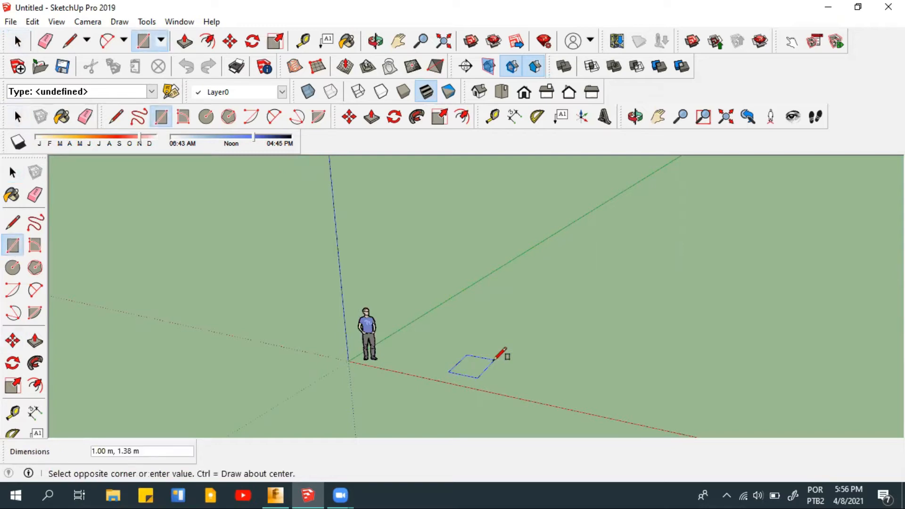
pyautogui.write('7,5')
pyautogui.press('Return')
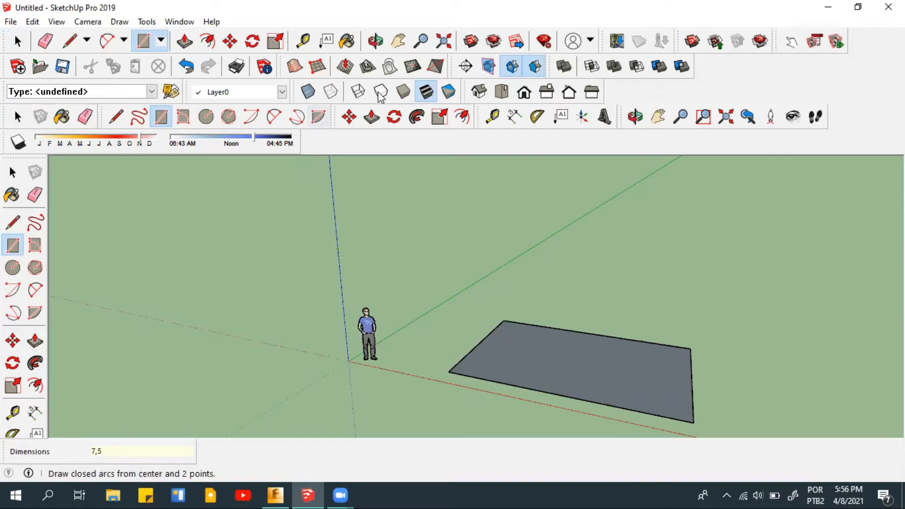
# - Push/Pull the ground rectangle up 7 m to form the building block
pyautogui.click(193, 44)
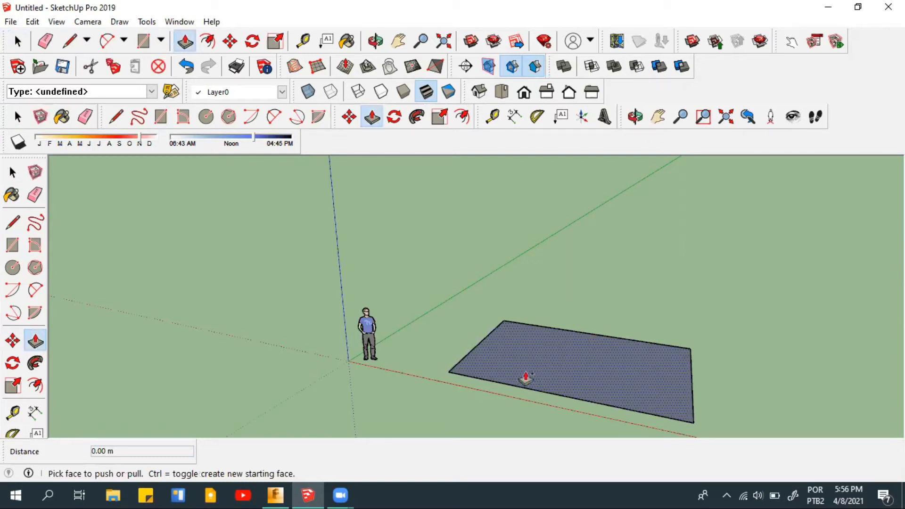
pyautogui.click(526, 378)
pyautogui.click(535, 285)
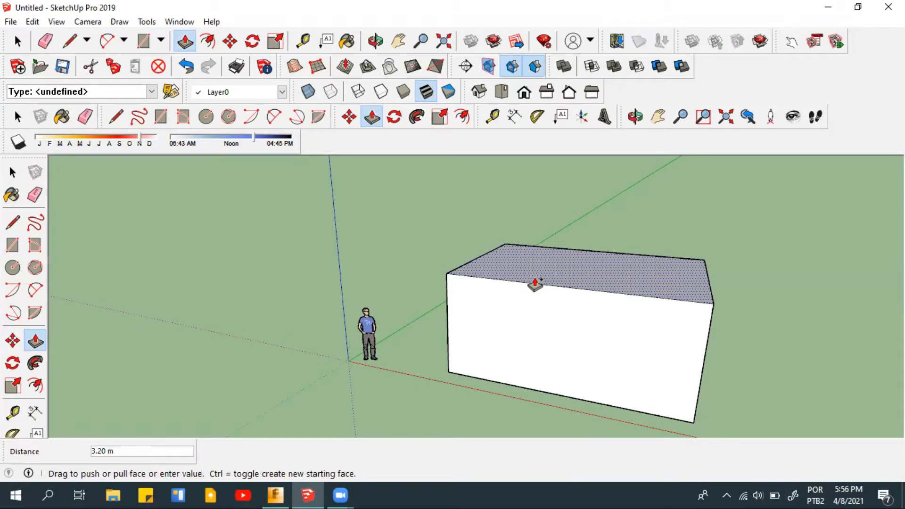
pyautogui.write('7')
pyautogui.press('Return')
# - Draw a 5 m horizontal line across the block's narrow face, about halfway up
pyautogui.scroll(-5, 697, 307)
pyautogui.moveTo(536, 310); pyautogui.dragTo(388, 299, button='middle')
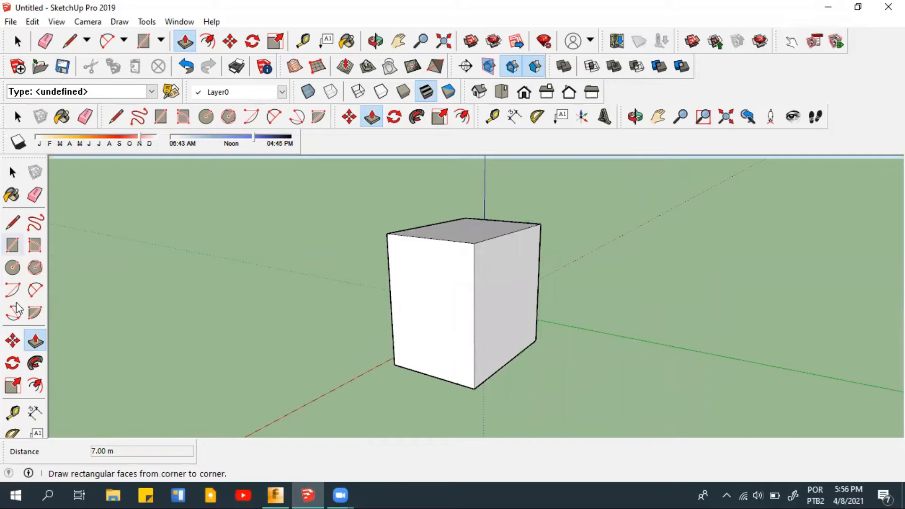
pyautogui.click(13, 223)
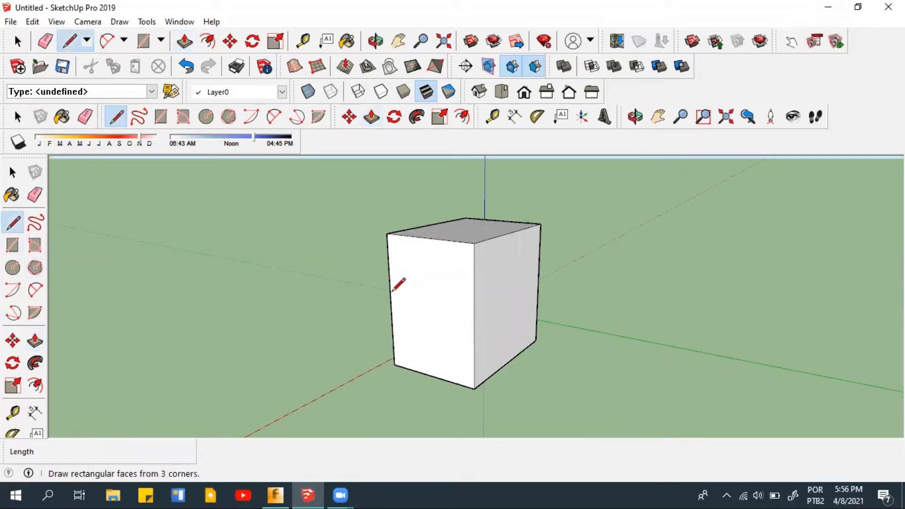
pyautogui.click(390, 302)
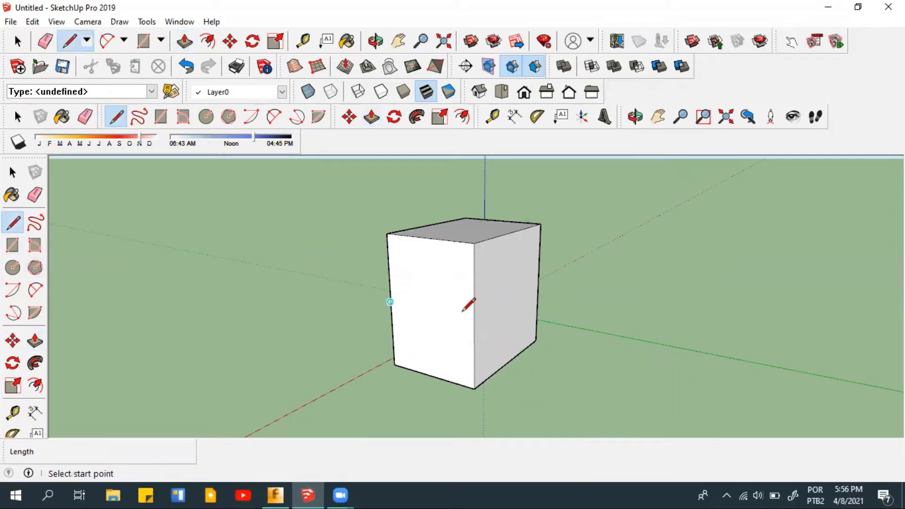
pyautogui.click(474, 319)
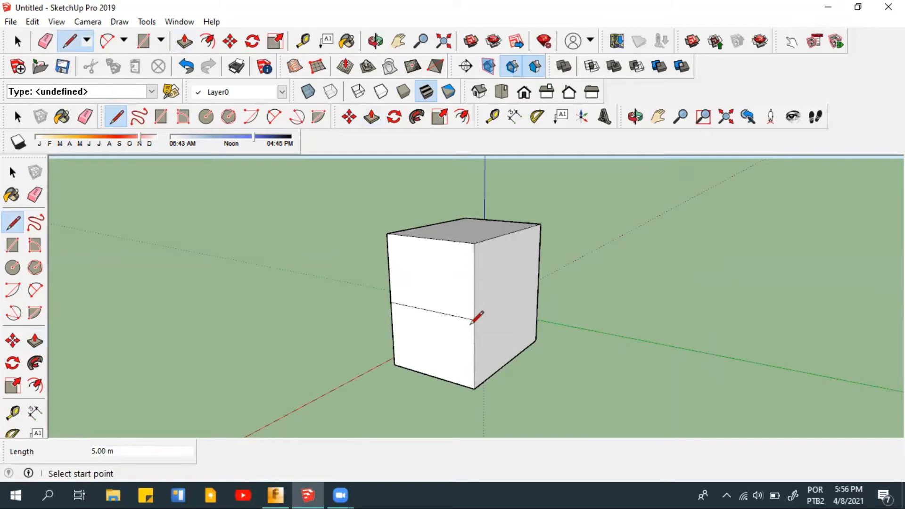
# - Mark a point 1 m above the line on the vertical edge and draw a parallel 5 m line across the face
pyautogui.click(474, 319)
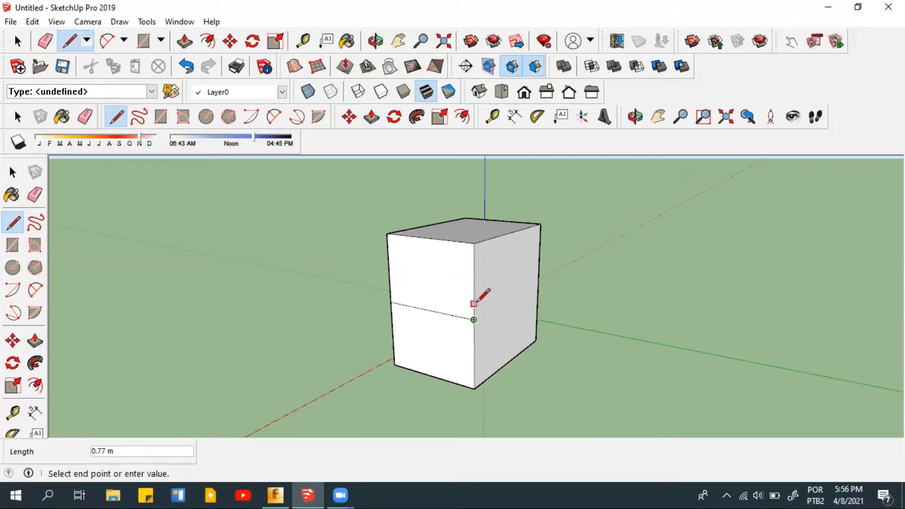
pyautogui.write('1')
pyautogui.press('Return')
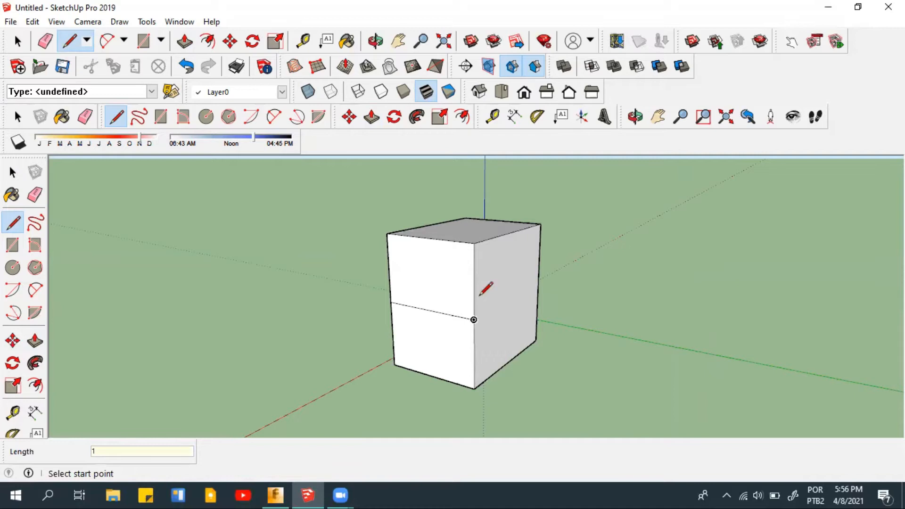
pyautogui.click(474, 296)
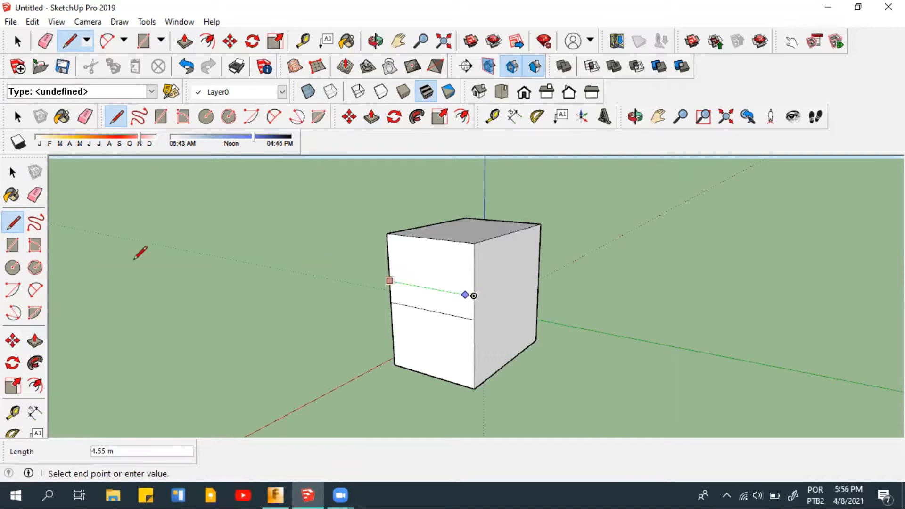
pyautogui.write('5')
pyautogui.press('Return')
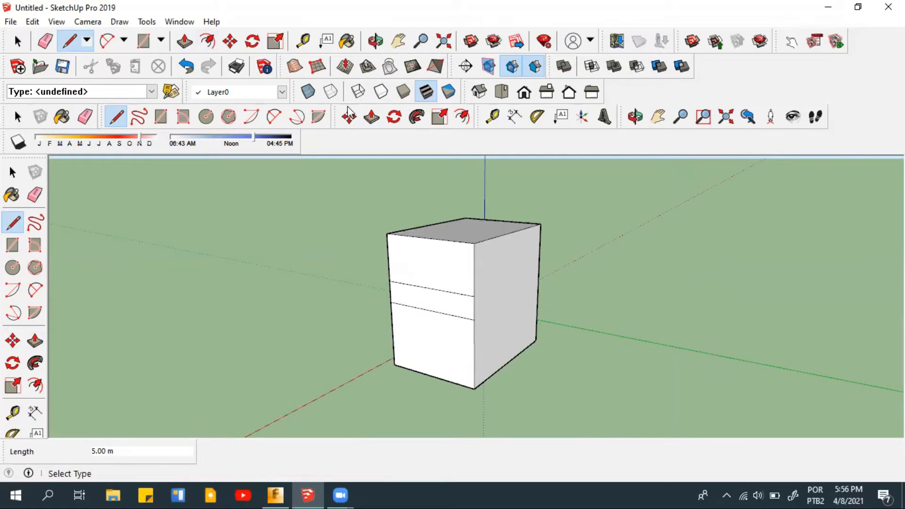
# - Push/Pull the strip between the two lines outward 1.20 m to form a balcony
pyautogui.click(372, 117)
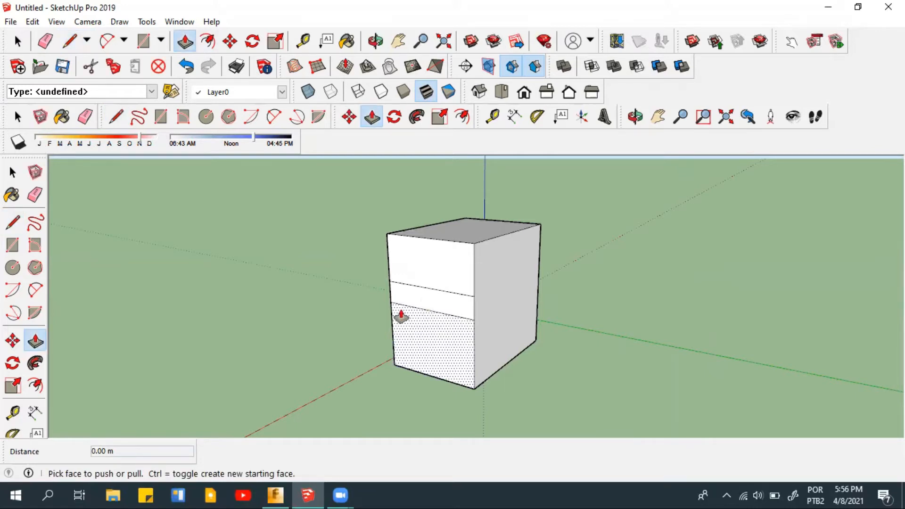
pyautogui.click(401, 317)
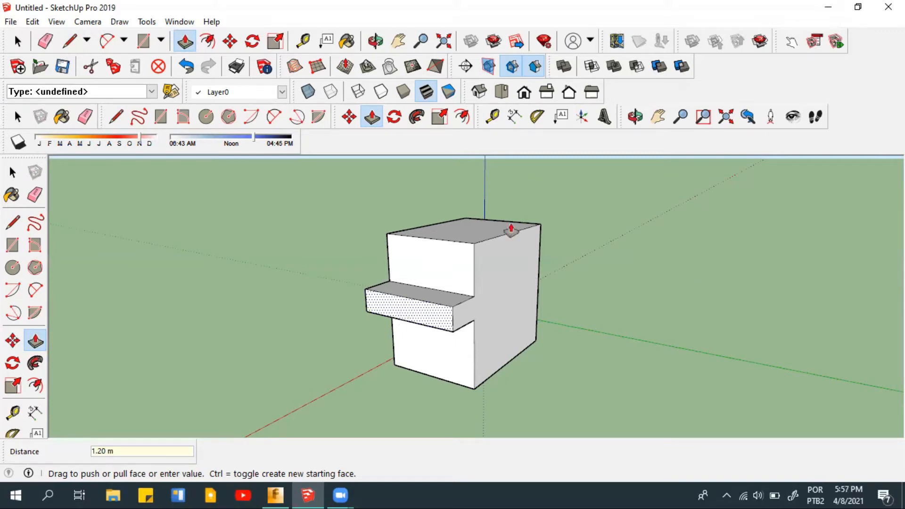
pyautogui.press('Return')
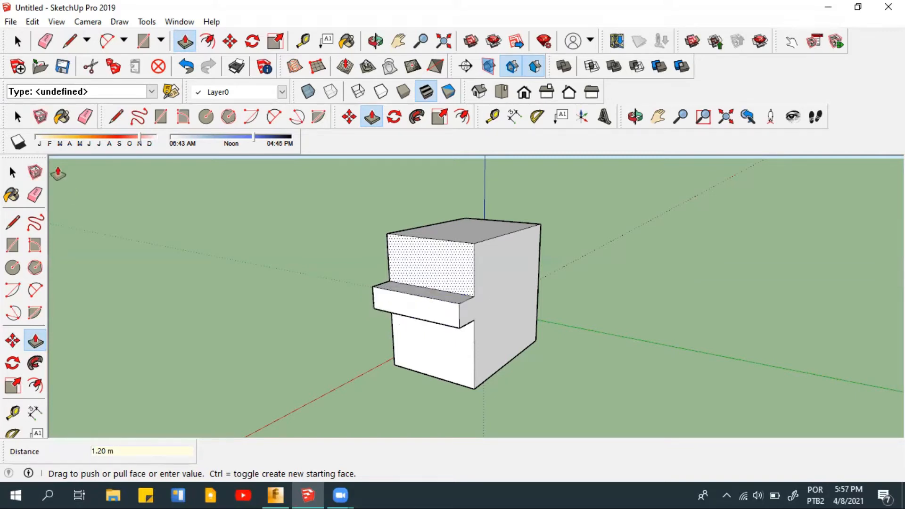
pyautogui.press('space')
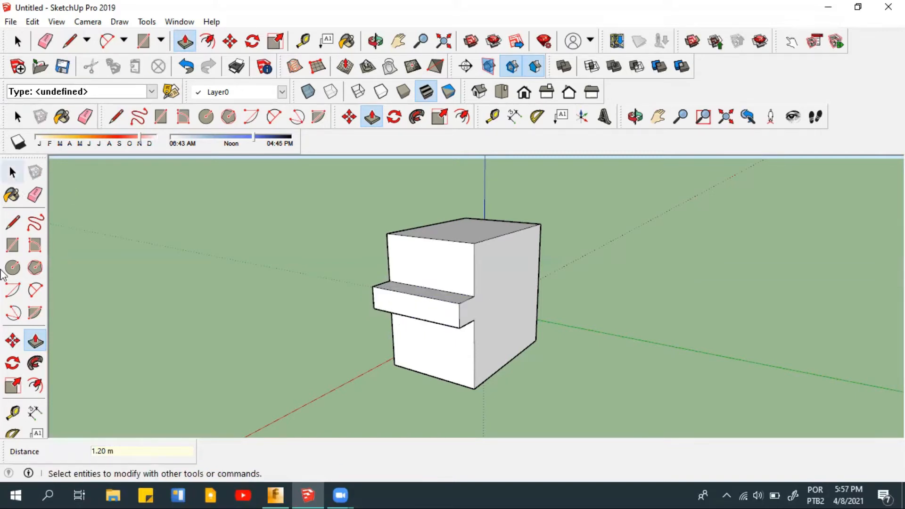
pyautogui.press('space')
# - Move the scale figure from the ground onto the top of the balcony, near its outer corner
pyautogui.moveTo(390, 327); pyautogui.dragTo(380, 320, button='middle')
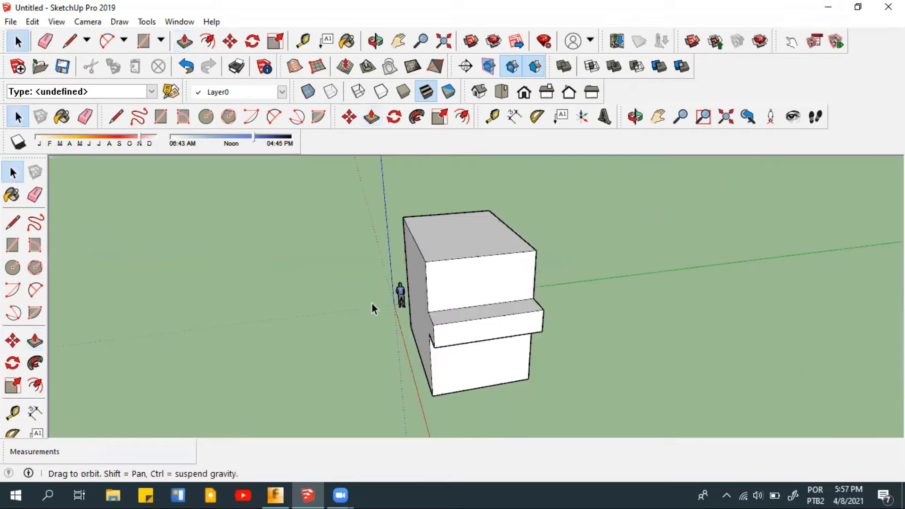
pyautogui.click(372, 305)
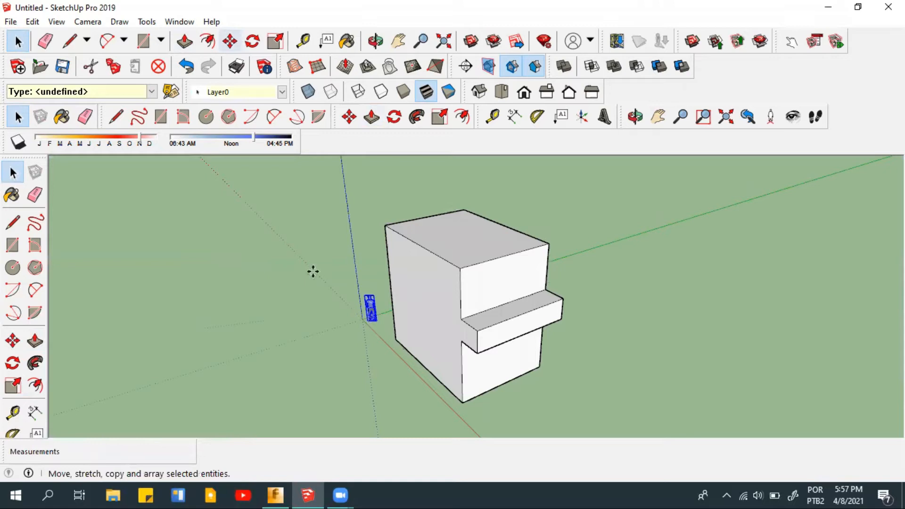
pyautogui.press('m')
pyautogui.press('q')
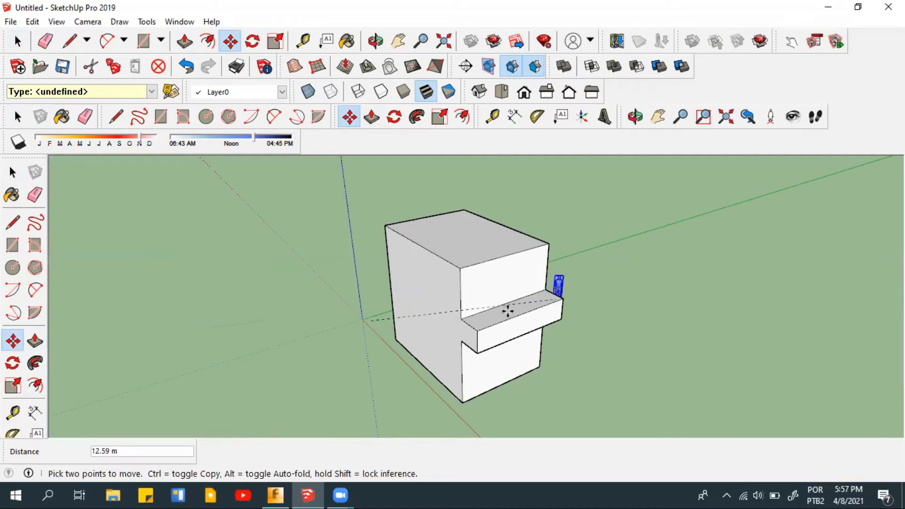
pyautogui.click(474, 321)
# - Draw a 0.5 m line down the vertical edge from the balcony face's upper corner, then a 5 m horizontal line across the face
pyautogui.moveTo(590, 291); pyautogui.dragTo(515, 280, button='middle')
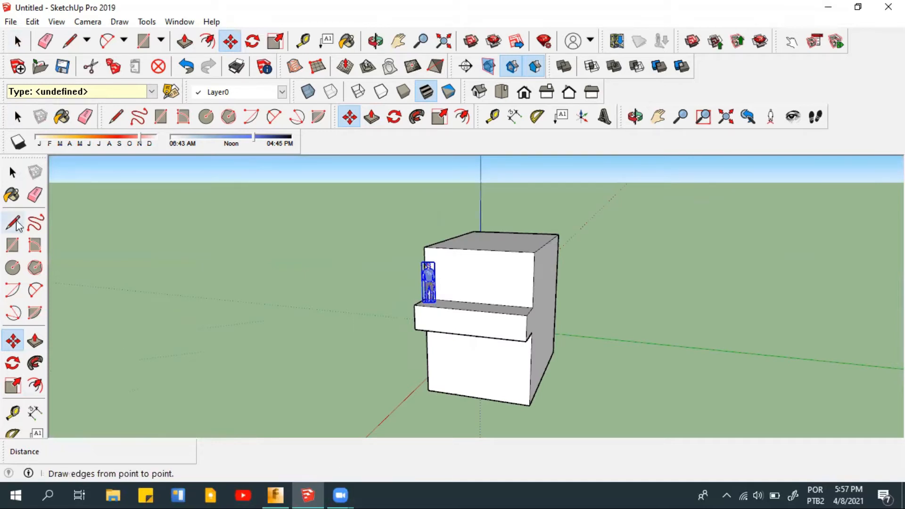
pyautogui.click(13, 245)
pyautogui.press('l')
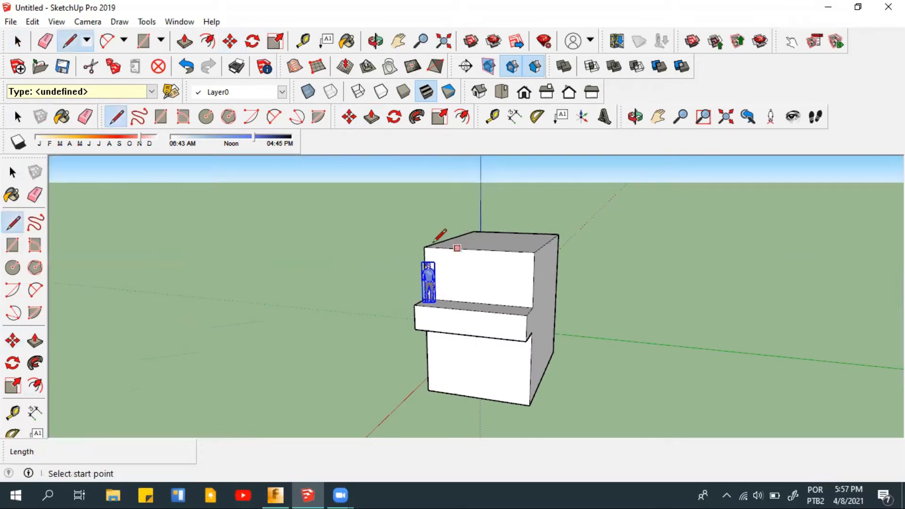
pyautogui.click(424, 247)
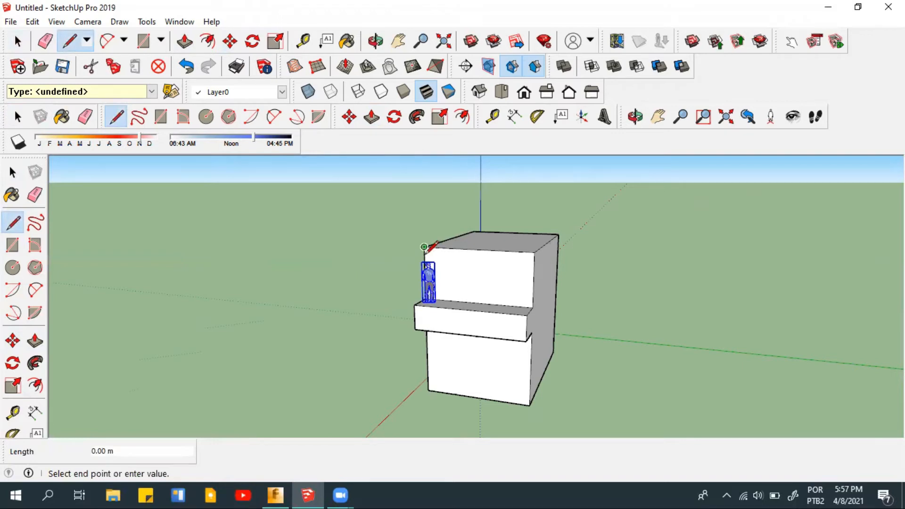
pyautogui.write('.')
pyautogui.write('5')
pyautogui.press('Return')
pyautogui.click(530, 264)
pyautogui.write('5')
pyautogui.press('Return')
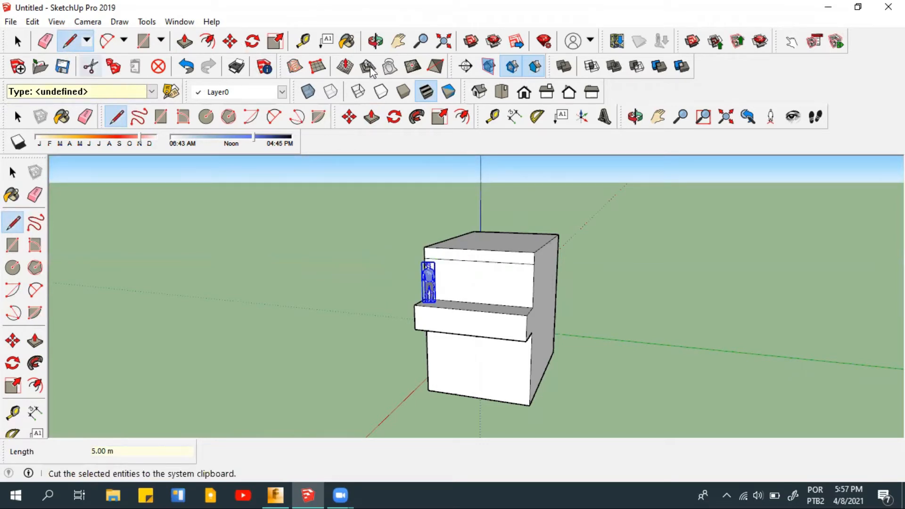
# - Push/Pull the narrow strip along the block's upper edge outward 1.2 m to form a roof overhang above the balcony
pyautogui.press('p')
pyautogui.click(500, 262)
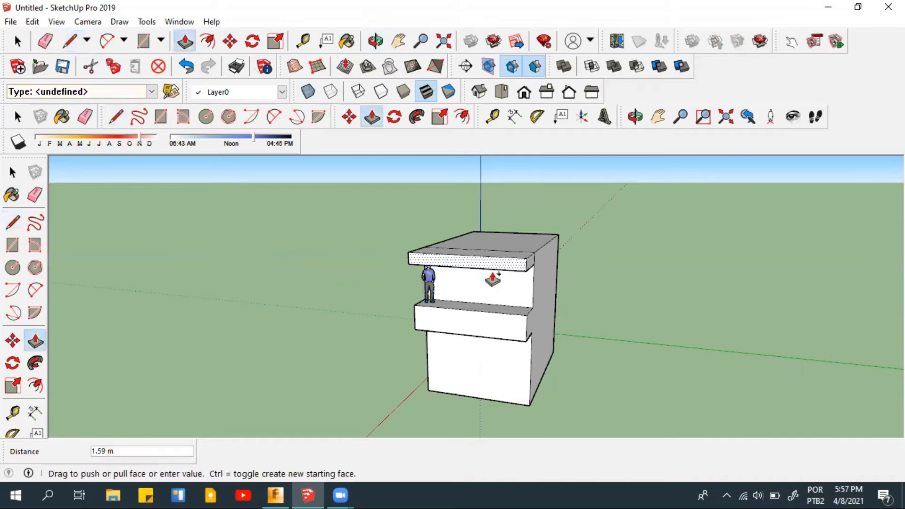
pyautogui.write('1.2')
pyautogui.press('Return')
pyautogui.moveTo(458, 325); pyautogui.dragTo(398, 325, button='middle')
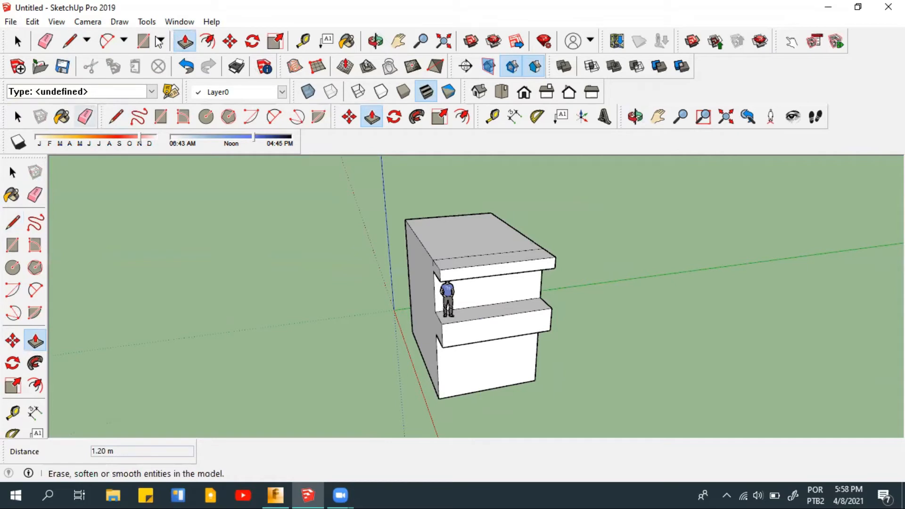
pyautogui.click(431, 239)
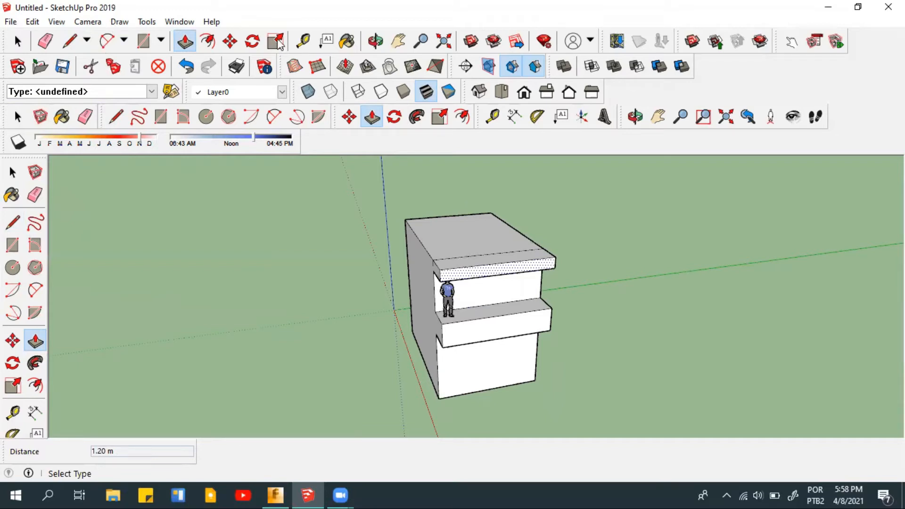
# - Select the whole block with the scale figure and rotate it 90° in the standard Top view, pivoting inside the block
pyautogui.press('space')
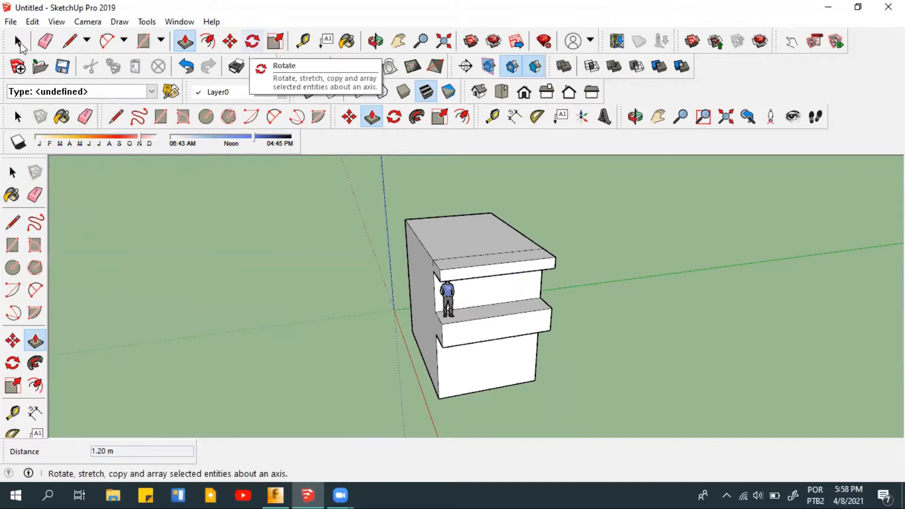
pyautogui.moveTo(662, 435); pyautogui.dragTo(352, 183)
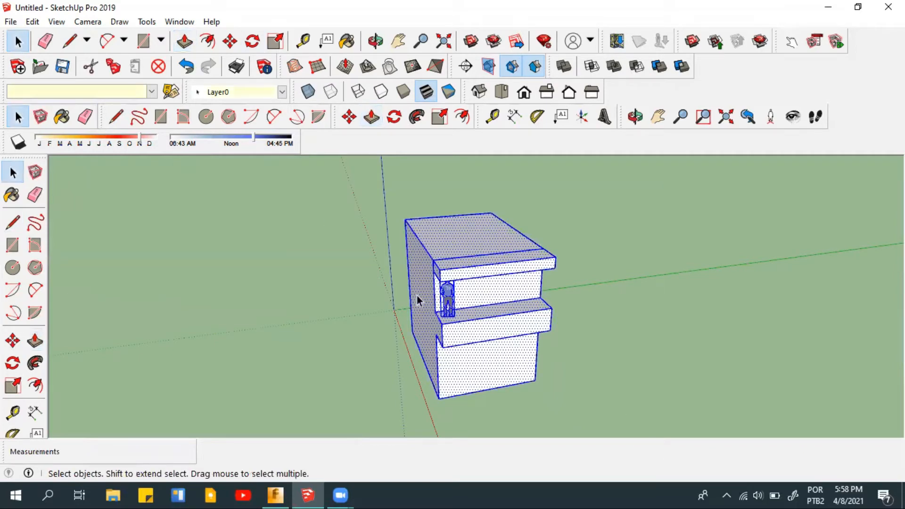
pyautogui.scroll(-3, 417, 296)
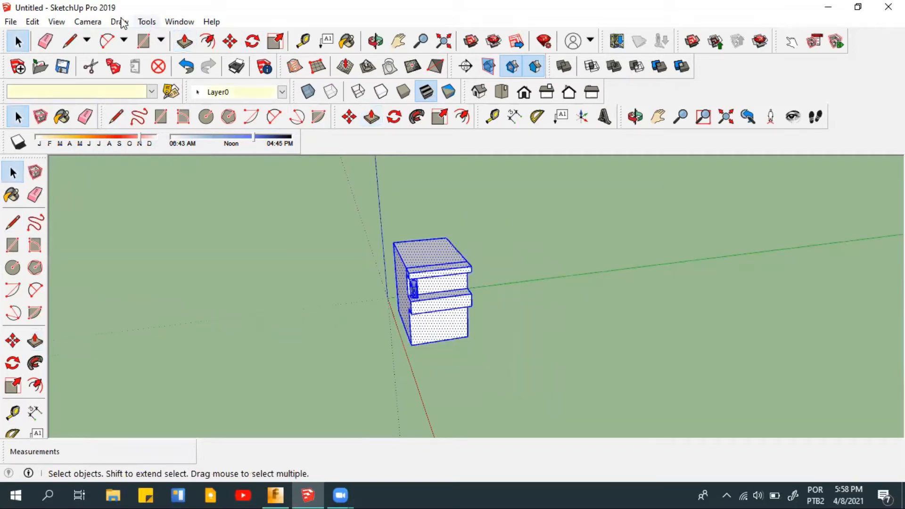
pyautogui.click(88, 21)
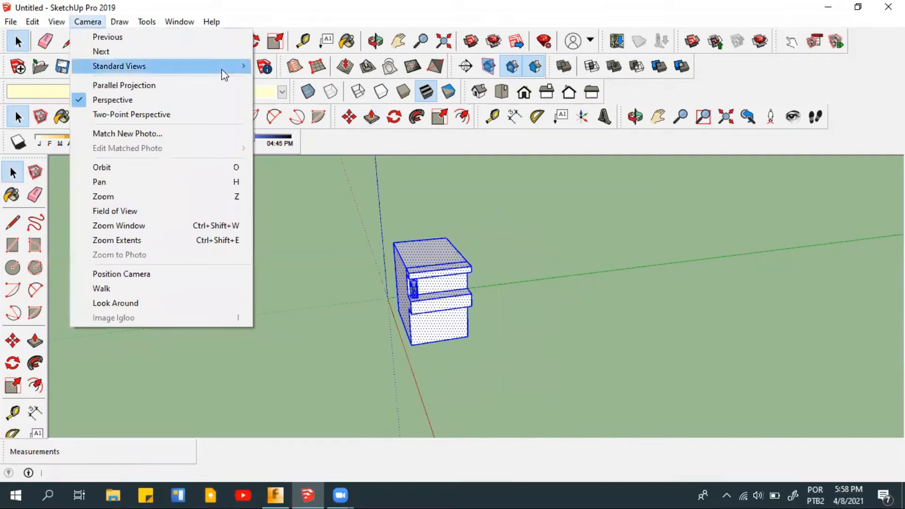
pyautogui.moveTo(222, 70)
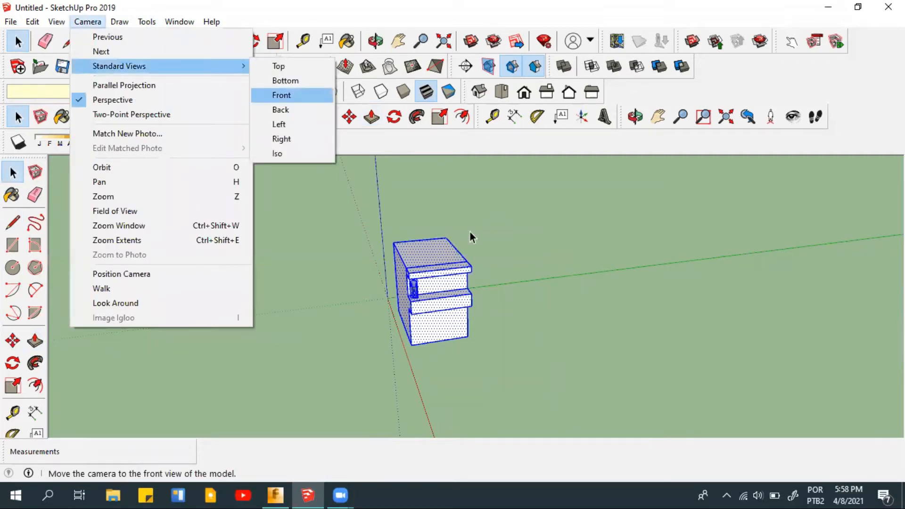
pyautogui.click(279, 67)
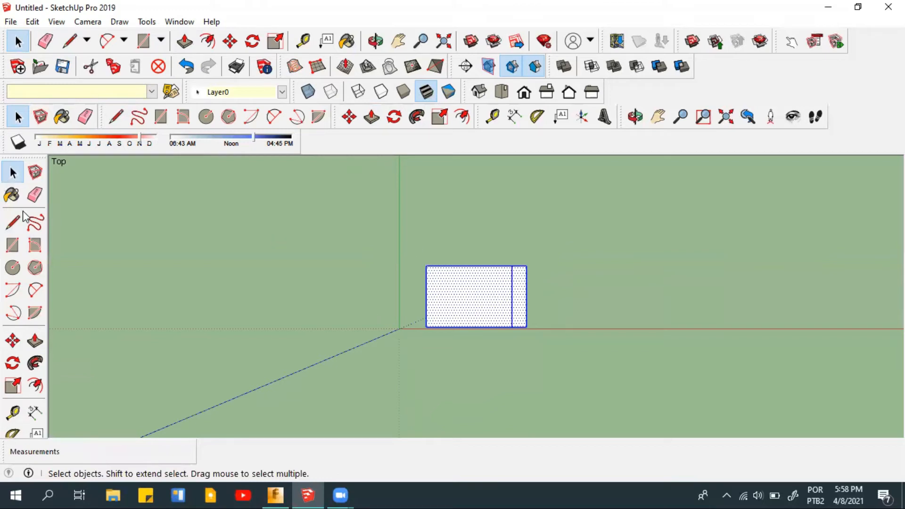
pyautogui.click(250, 45)
pyautogui.click(465, 302)
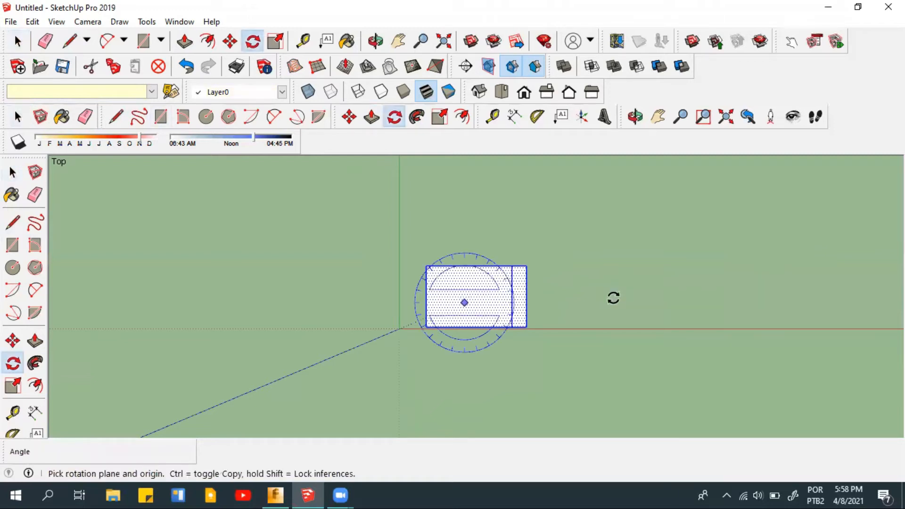
pyautogui.click(528, 201)
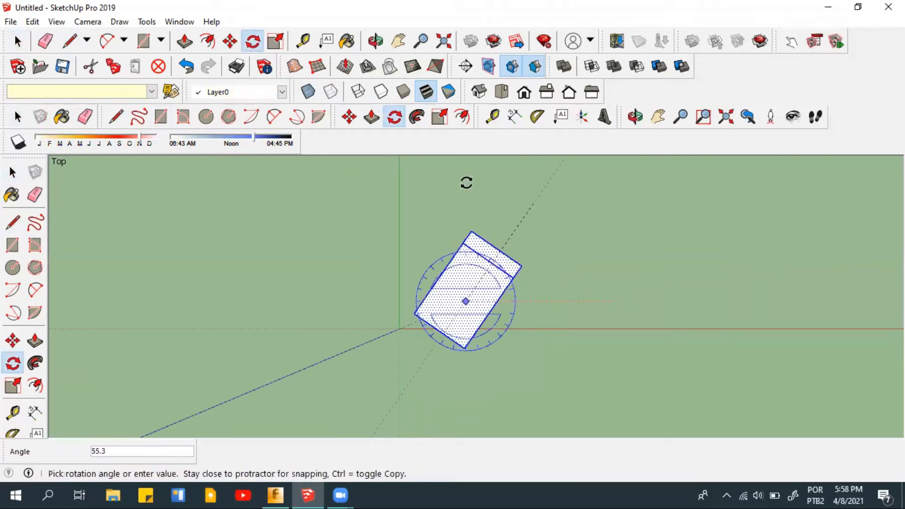
pyautogui.click(505, 279)
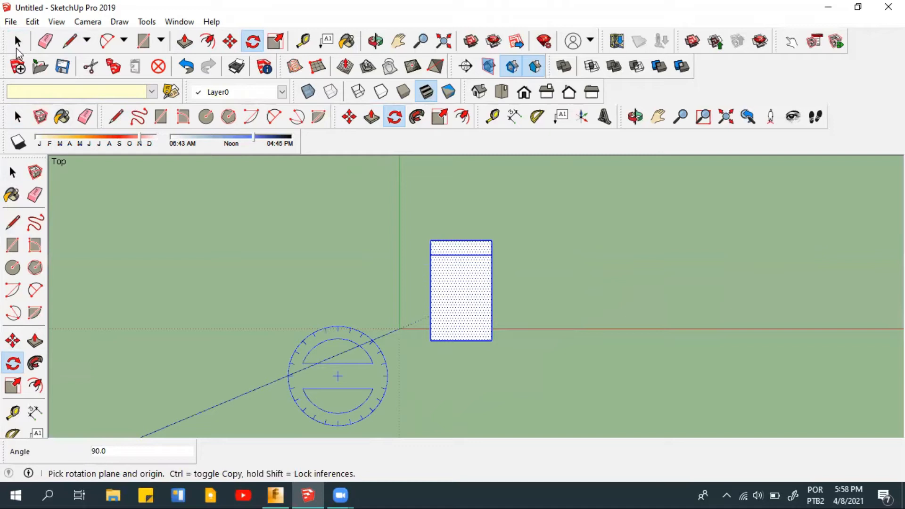
pyautogui.click(17, 47)
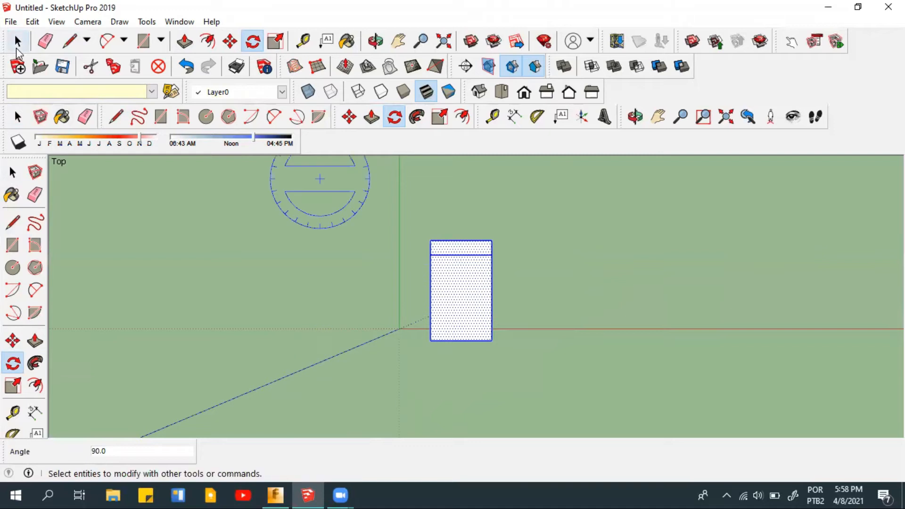
# - Switch to Autodesk Flow Design and examine the file formats its model import supports
pyautogui.click(10, 21)
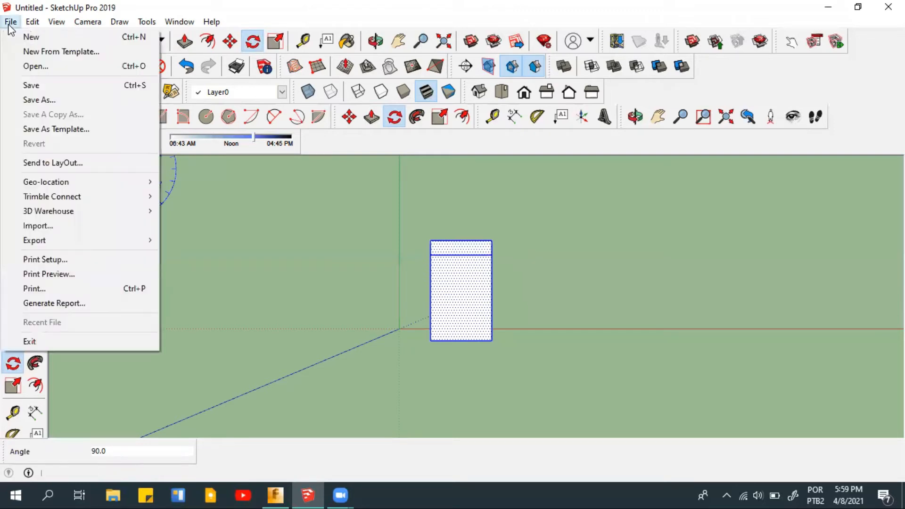
pyautogui.click(267, 491)
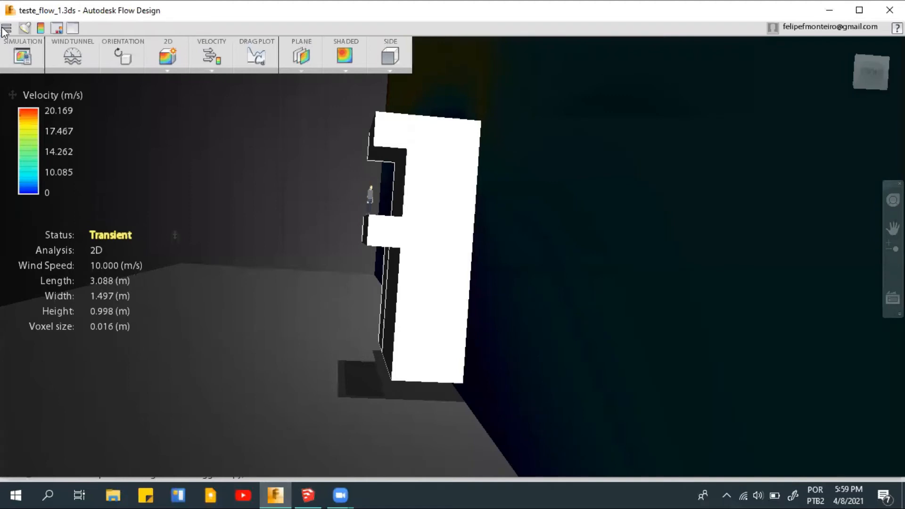
pyautogui.click(6, 28)
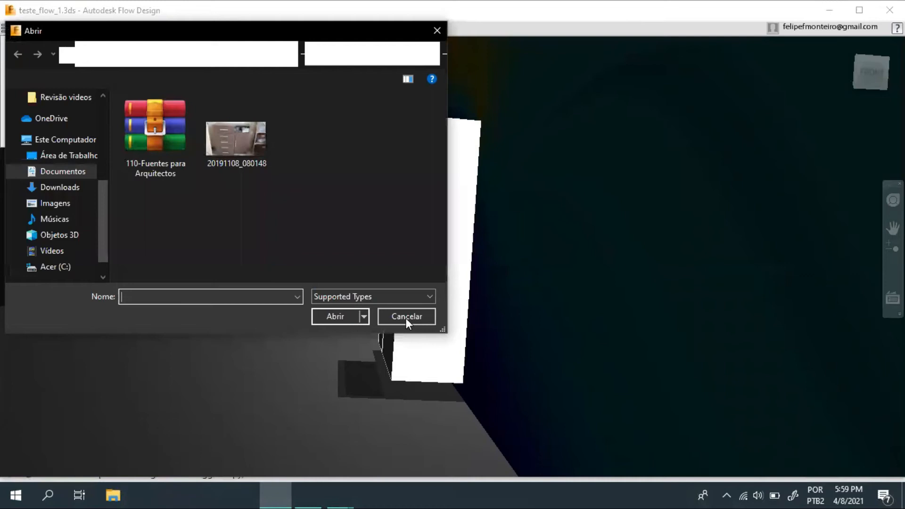
pyautogui.click(369, 298)
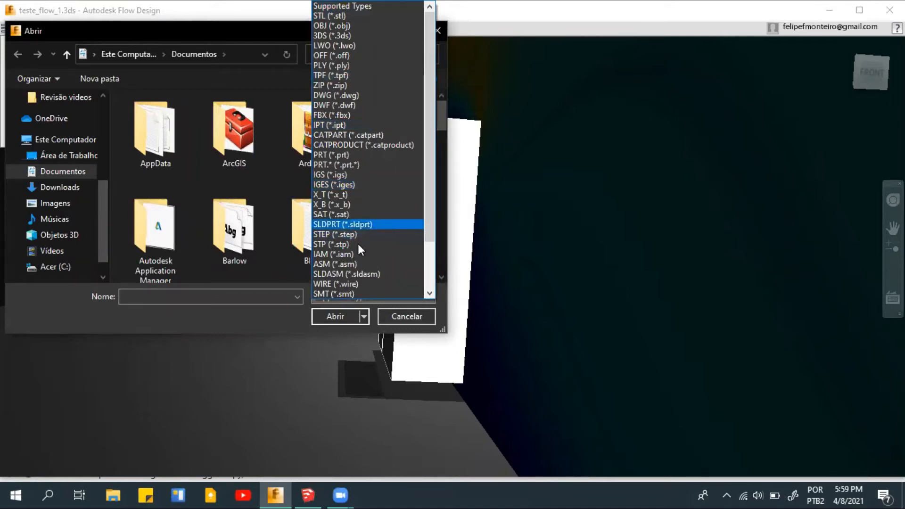
pyautogui.scroll(-1, 358, 244)
pyautogui.scroll(-2, 356, 269)
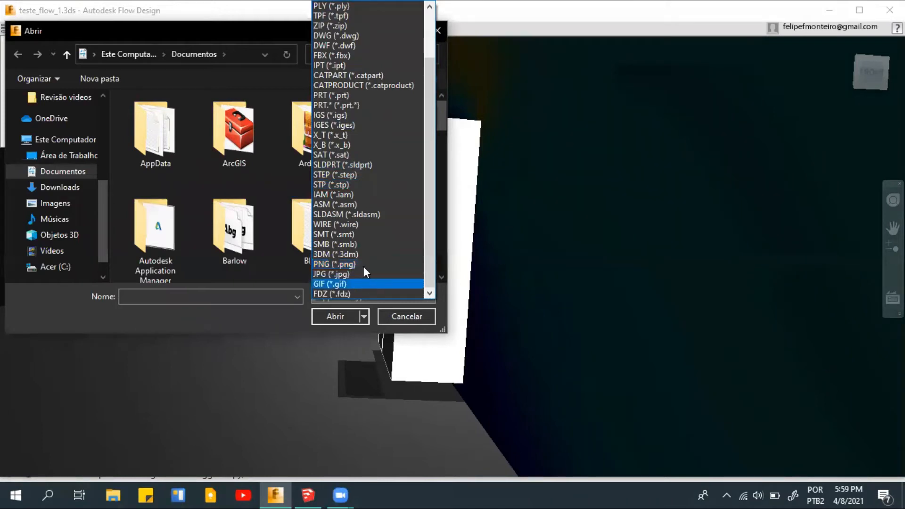
pyautogui.scroll(2, 364, 261)
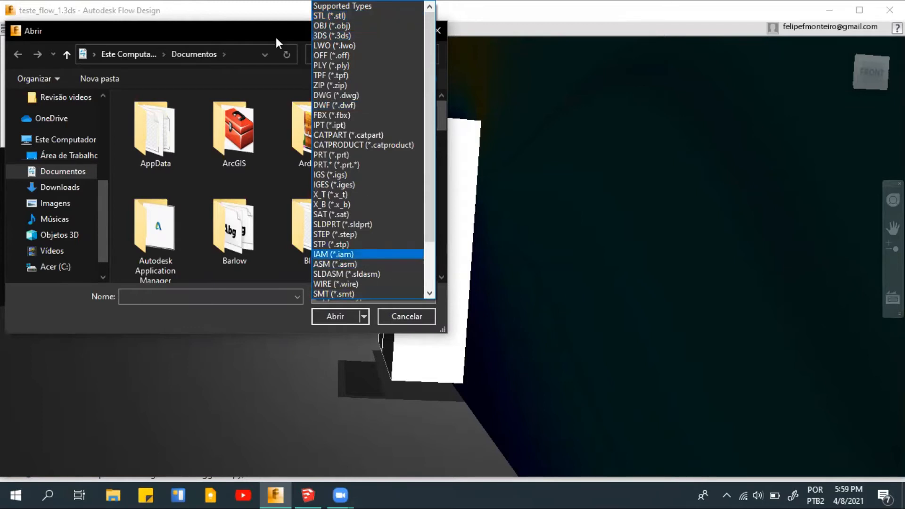
pyautogui.click(254, 19)
pyautogui.click(406, 316)
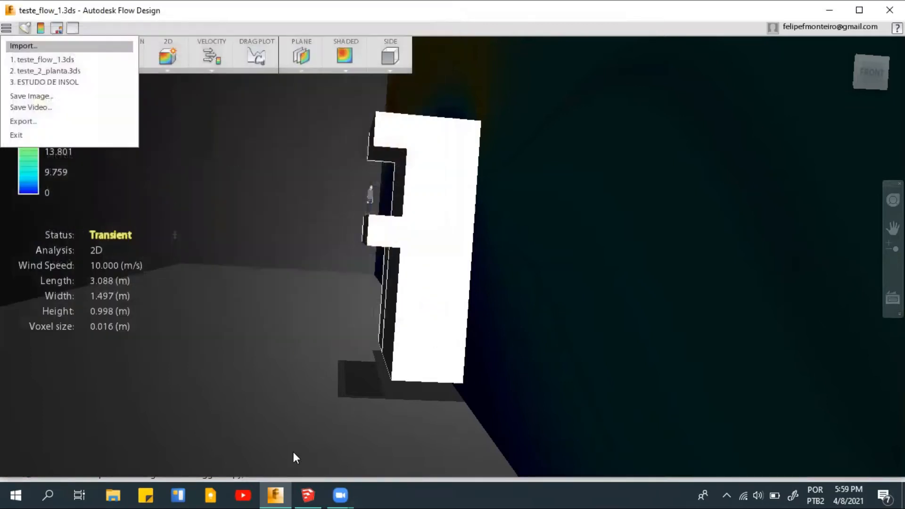
# - Return to SketchUp and start a 3D model export with 3DS File (*.3ds) as the file type
pyautogui.click(307, 495)
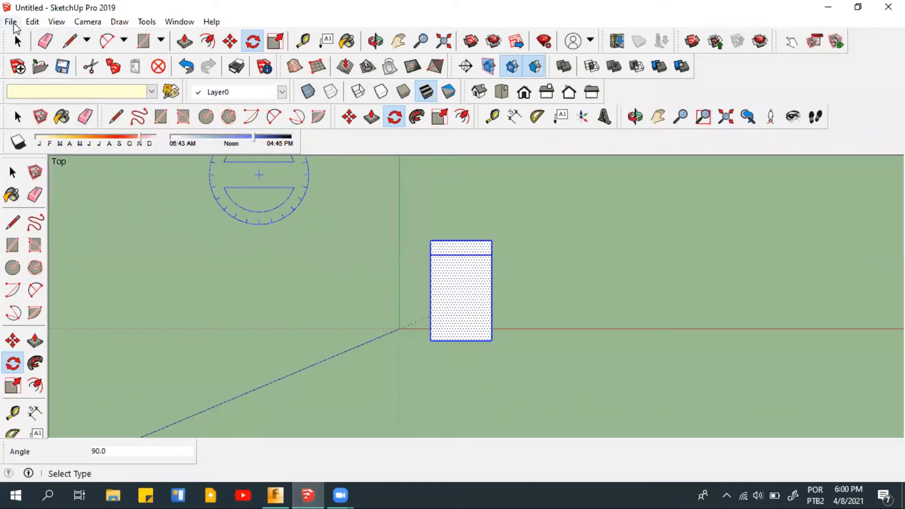
pyautogui.click(11, 22)
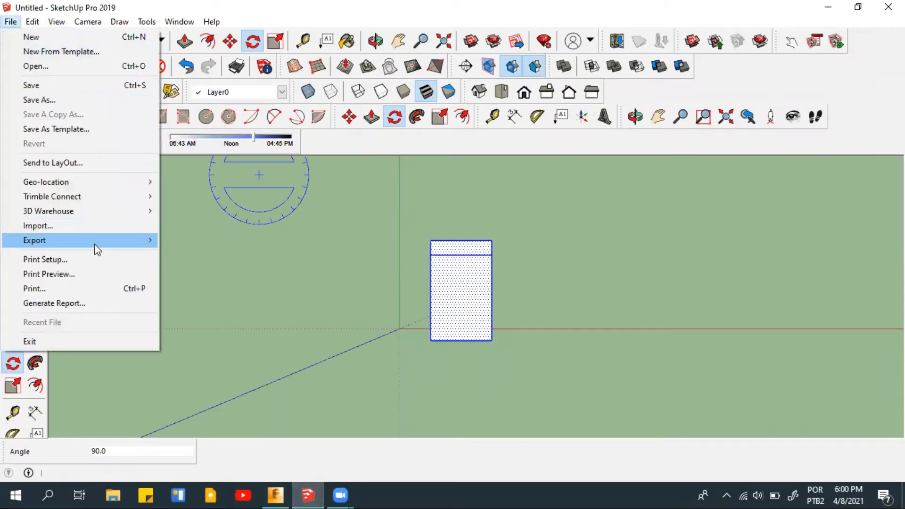
pyautogui.moveTo(96, 244)
pyautogui.moveTo(144, 241)
pyautogui.click(197, 240)
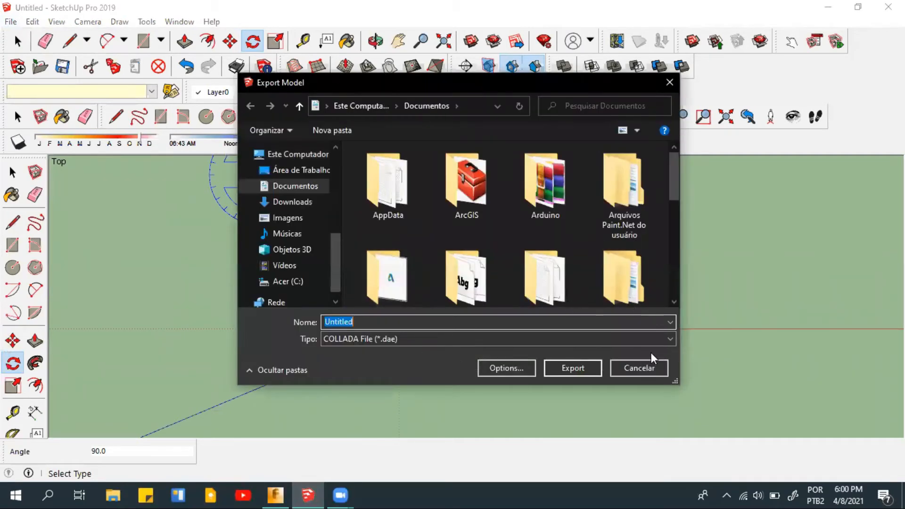
pyautogui.click(647, 339)
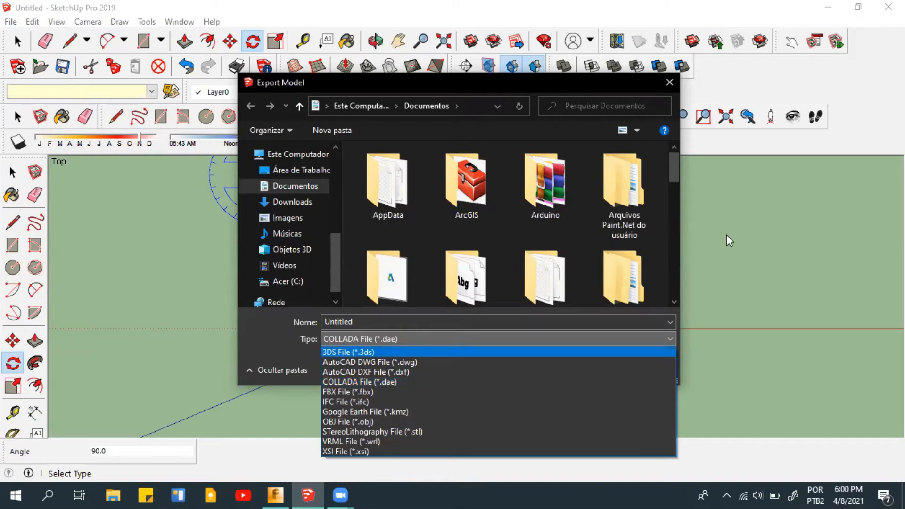
pyautogui.press('Return')
# - Name the export file teste_volume, export it to the Documentos folder and close the export results
pyautogui.scroll(-3, 669, 196)
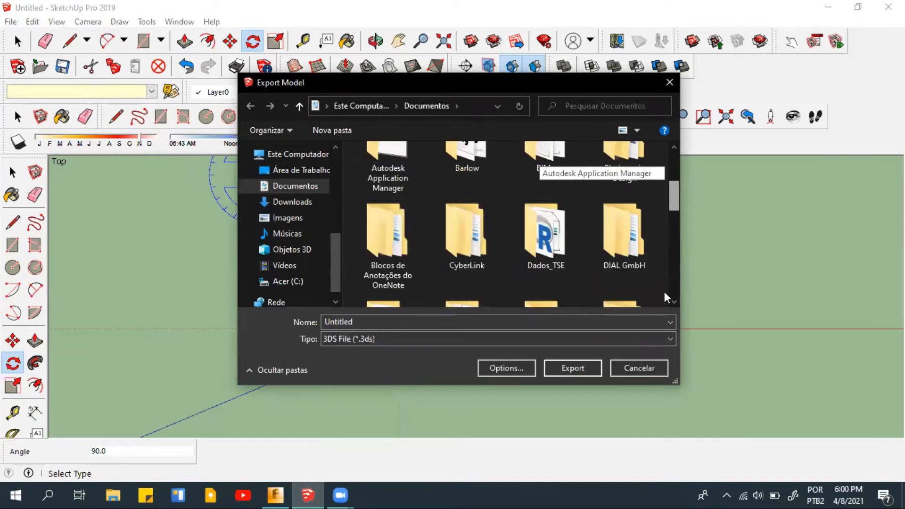
pyautogui.scroll(-5, 664, 292)
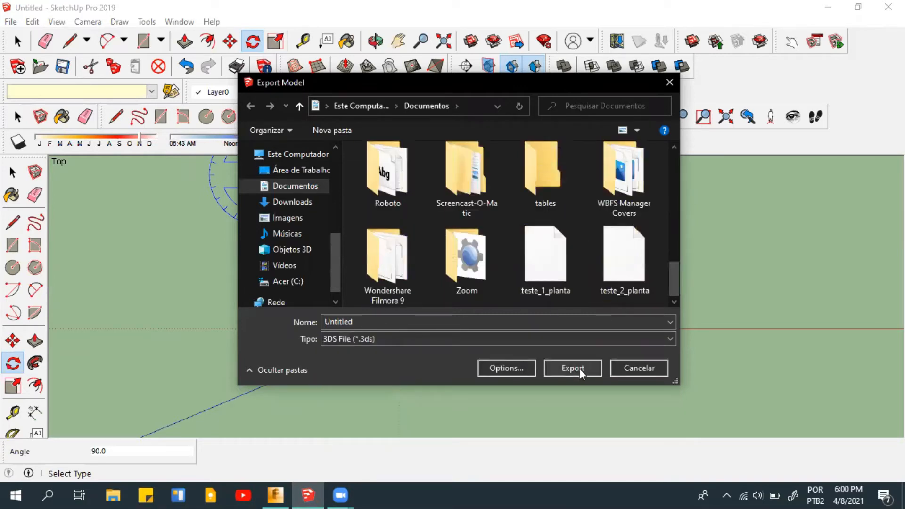
pyautogui.doubleClick(547, 322)
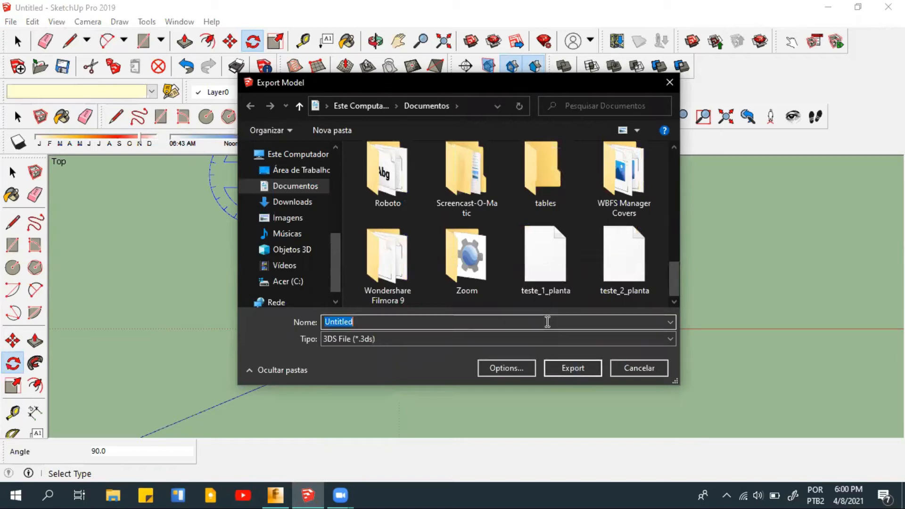
pyautogui.write('ten')
pyautogui.write('t')
pyautogui.press('BackSpace')
pyautogui.press('BackSpace')
pyautogui.write('ste')
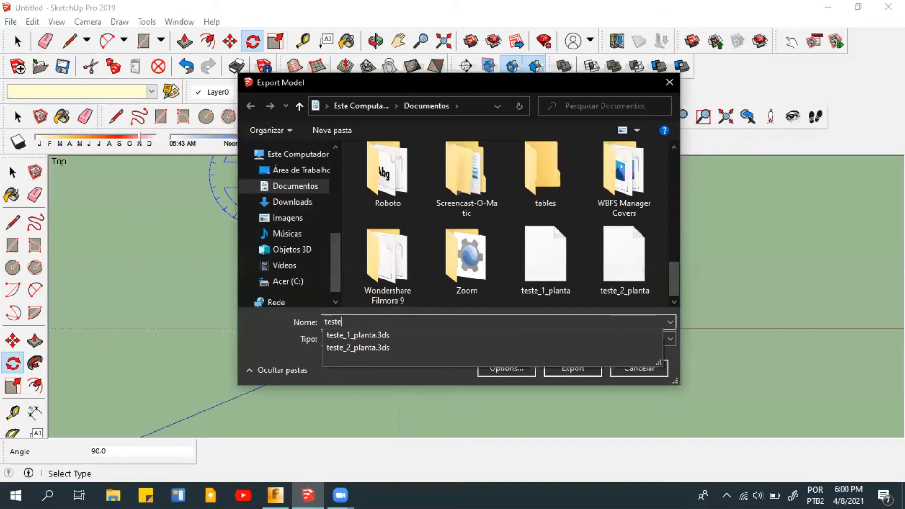
pyautogui.write('_volume')
pyautogui.press('Return')
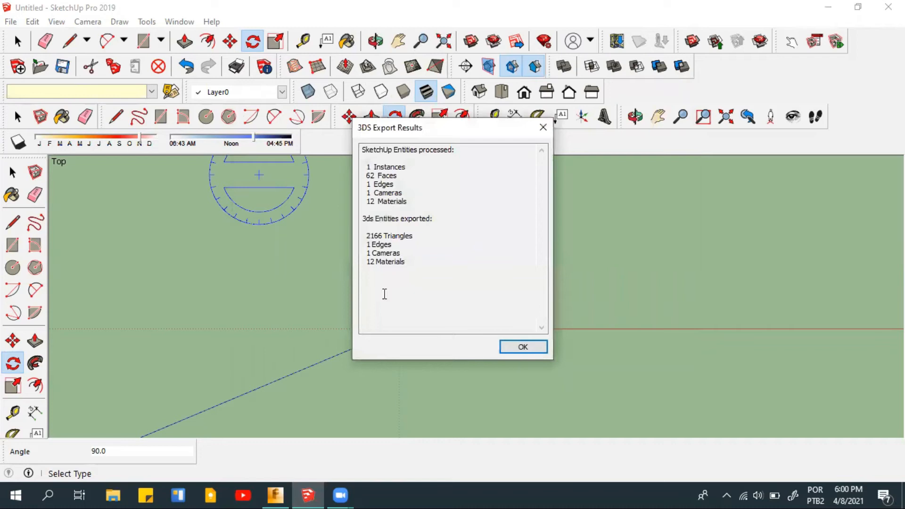
pyautogui.click(512, 348)
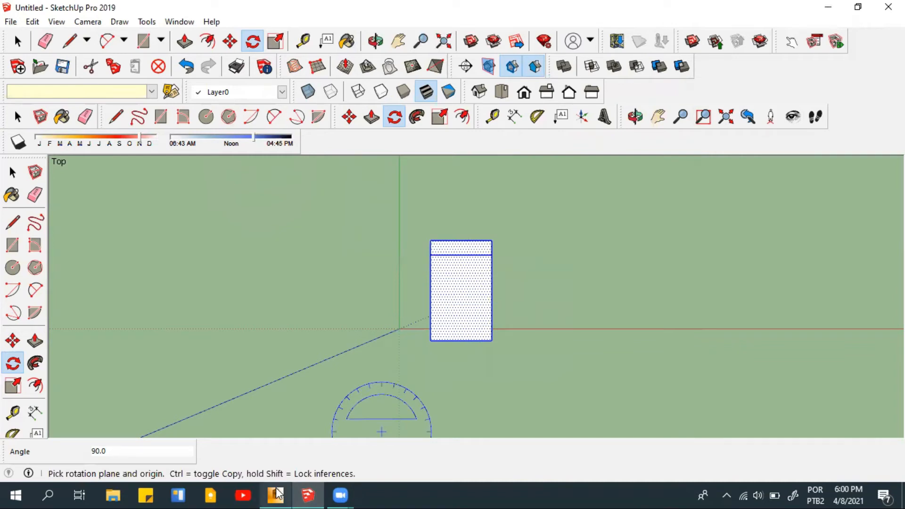
# - Switch to Autodesk Flow Design and exit the session with the teste_flow_1.3ds model
pyautogui.click(276, 495)
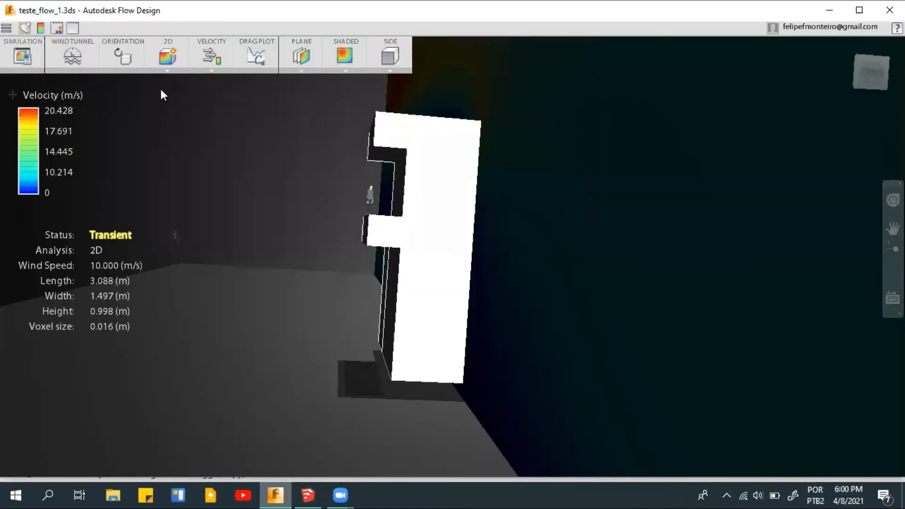
pyautogui.click(7, 28)
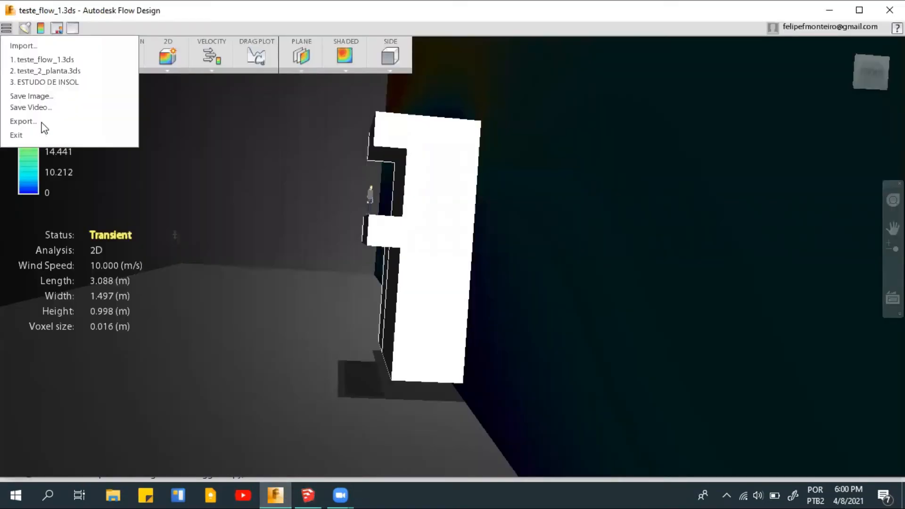
pyautogui.click(18, 140)
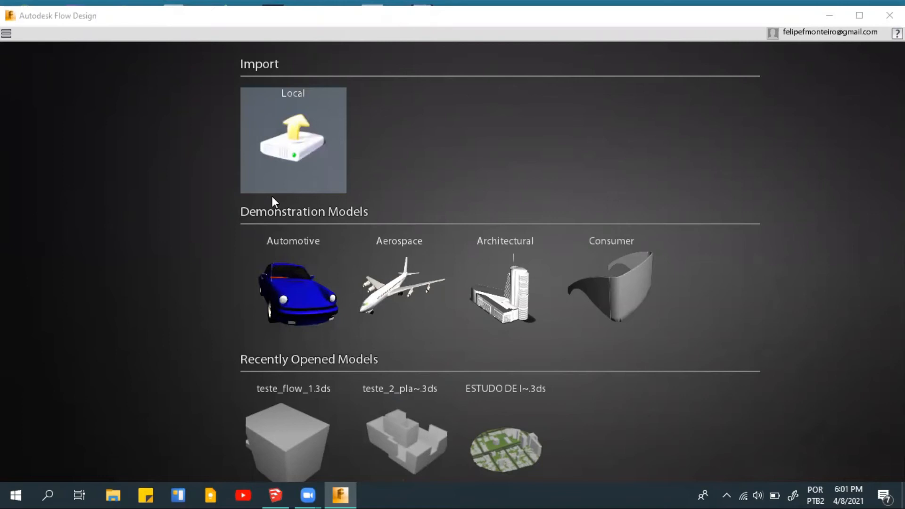
# - Import the local model teste_volume 1 from the Documentos folder, keeping the file filter on Supported Types
pyautogui.click(301, 179)
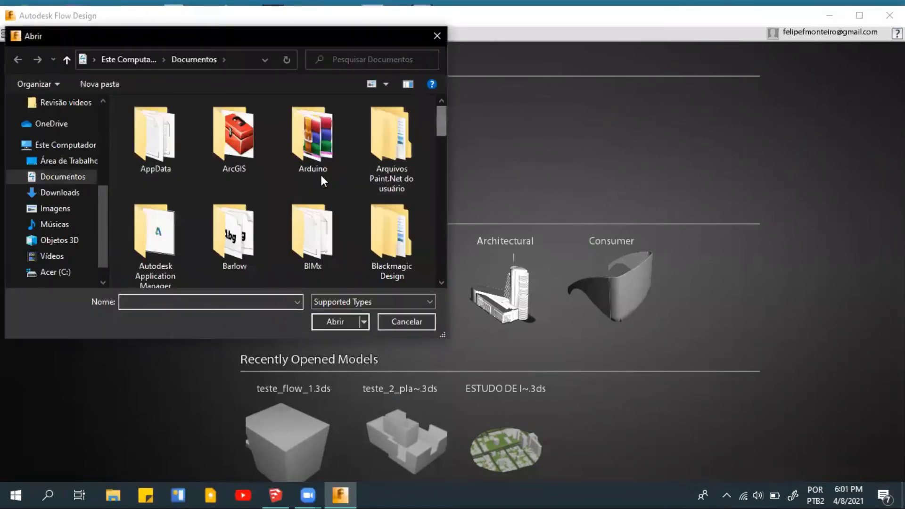
pyautogui.scroll(-1, 322, 177)
pyautogui.scroll(-10, 358, 212)
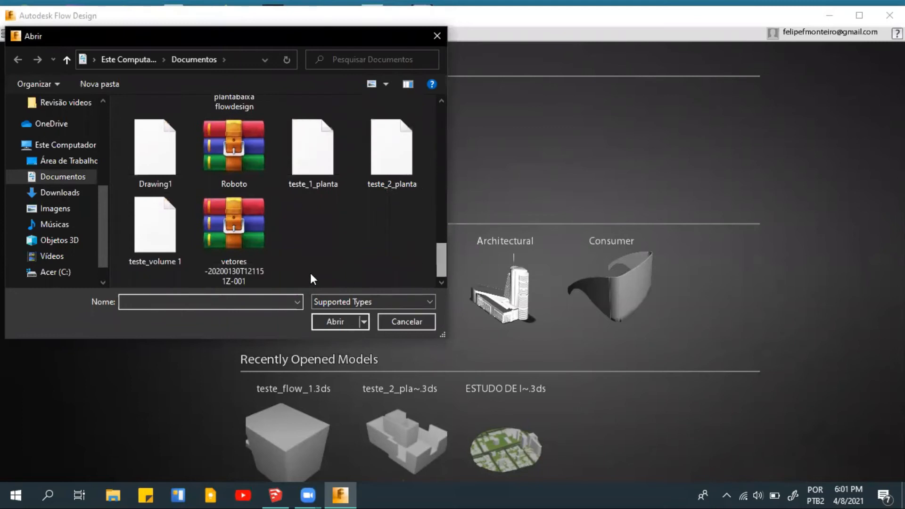
pyautogui.click(156, 238)
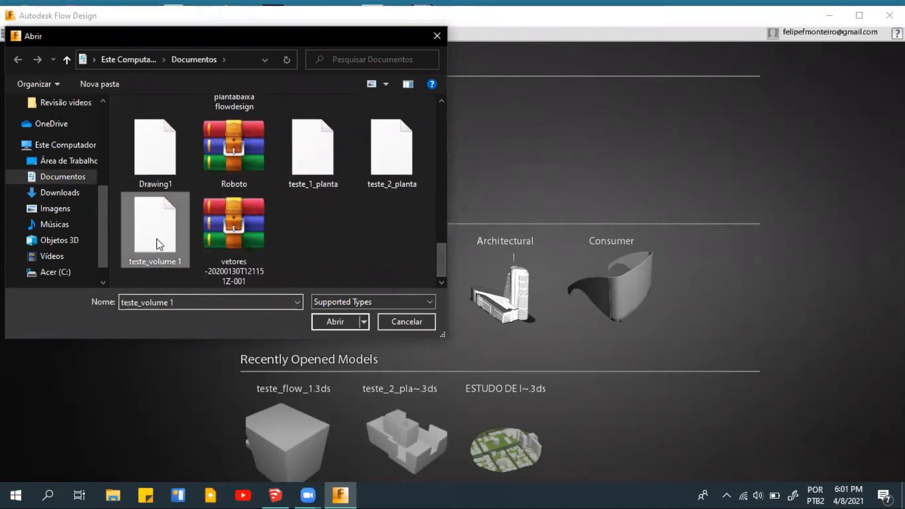
pyautogui.click(347, 302)
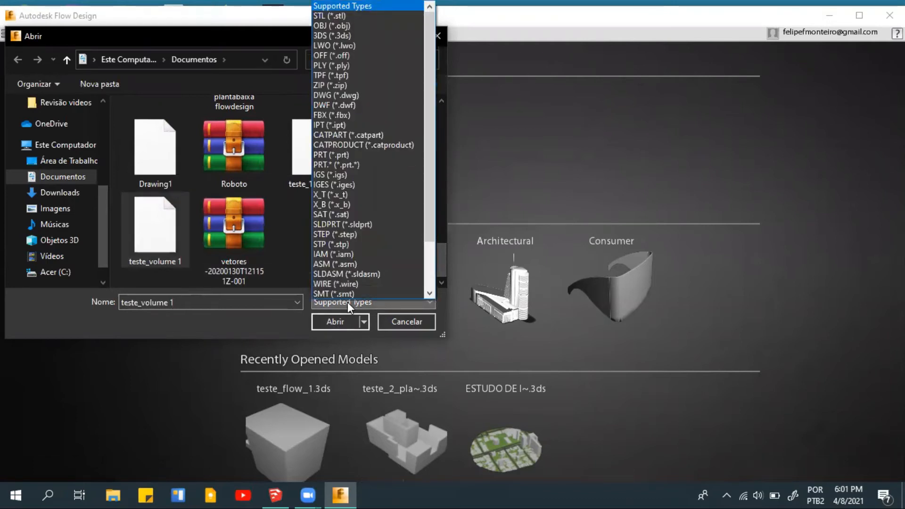
pyautogui.click(347, 302)
pyautogui.click(169, 242)
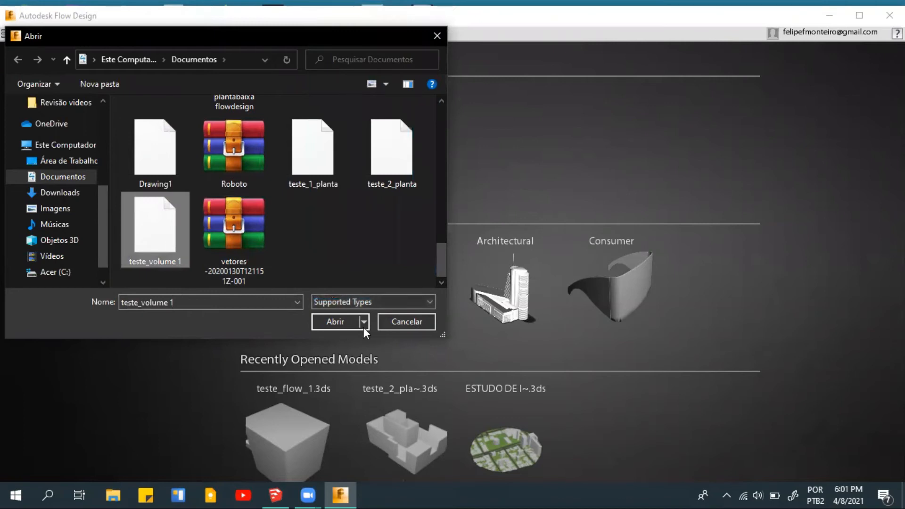
pyautogui.click(329, 319)
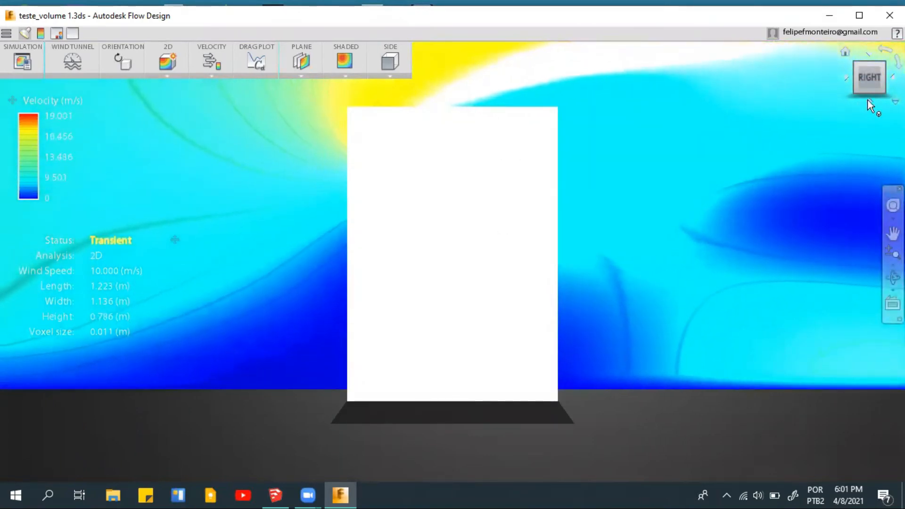
# - Examine the wind velocity plane around the imported block from above and from several angles
pyautogui.click(870, 56)
pyautogui.scroll(2, 480, 240)
pyautogui.scroll(-3, 496, 275)
pyautogui.moveTo(532, 268); pyautogui.dragTo(552, 289)
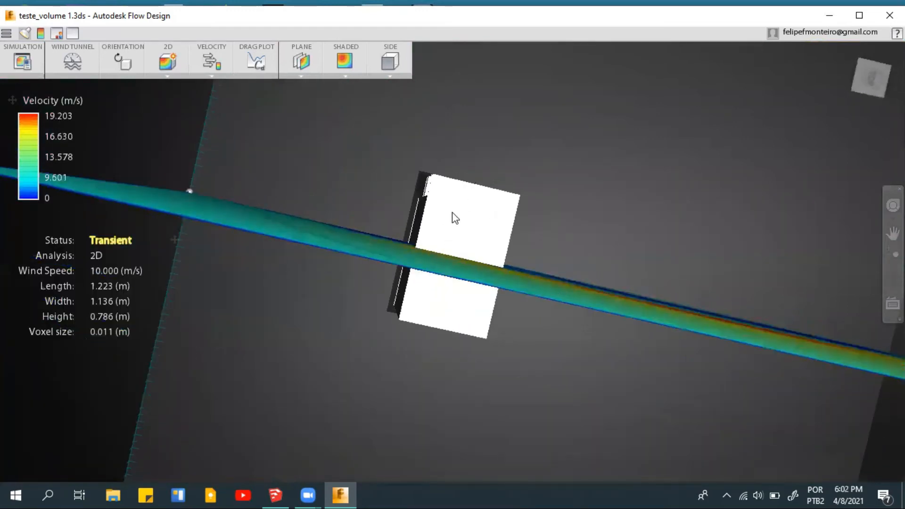
pyautogui.moveTo(202, 212); pyautogui.dragTo(253, 213)
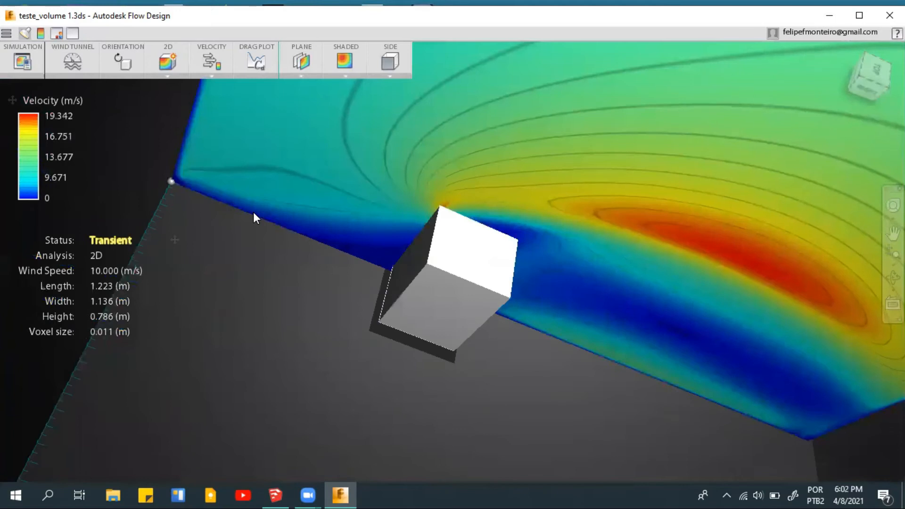
pyautogui.moveTo(501, 220); pyautogui.dragTo(441, 261)
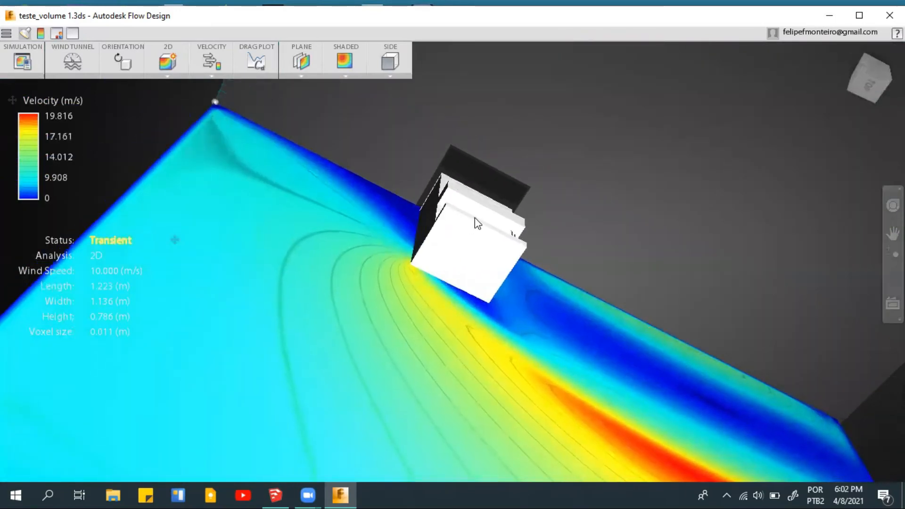
pyautogui.moveTo(586, 182); pyautogui.dragTo(584, 178)
pyautogui.moveTo(600, 241); pyautogui.dragTo(532, 96)
pyautogui.moveTo(536, 275); pyautogui.dragTo(655, 263)
pyautogui.moveTo(583, 286); pyautogui.dragTo(553, 291)
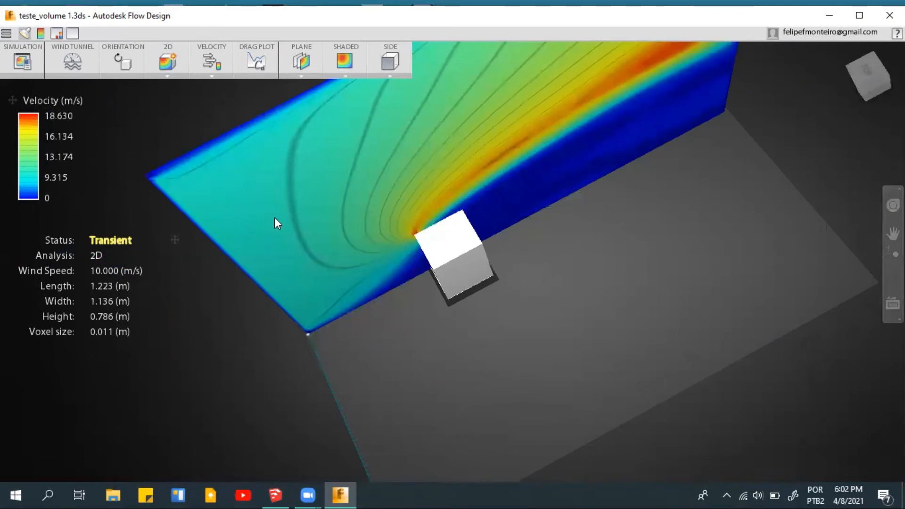
# - Set the model orientation's Z angle to 180° so the balcony side turns around, and apply it
pyautogui.click(133, 61)
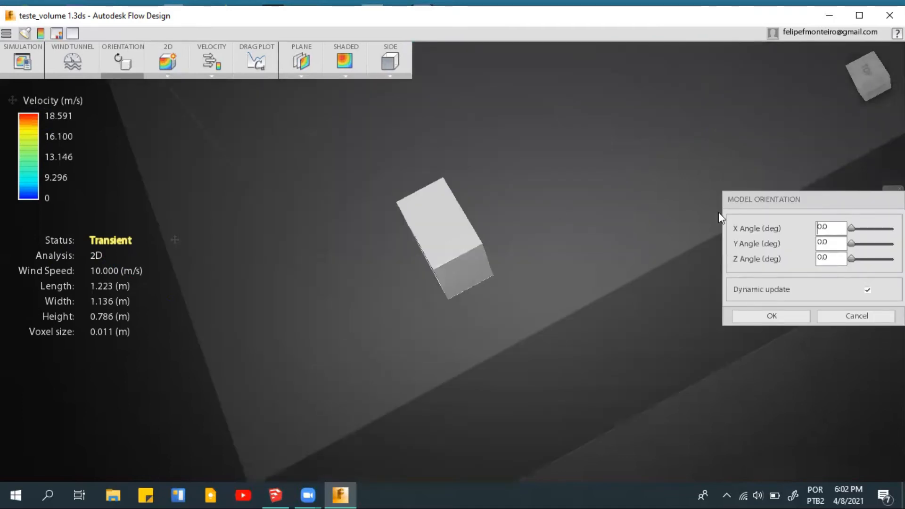
pyautogui.moveTo(809, 198); pyautogui.dragTo(661, 190)
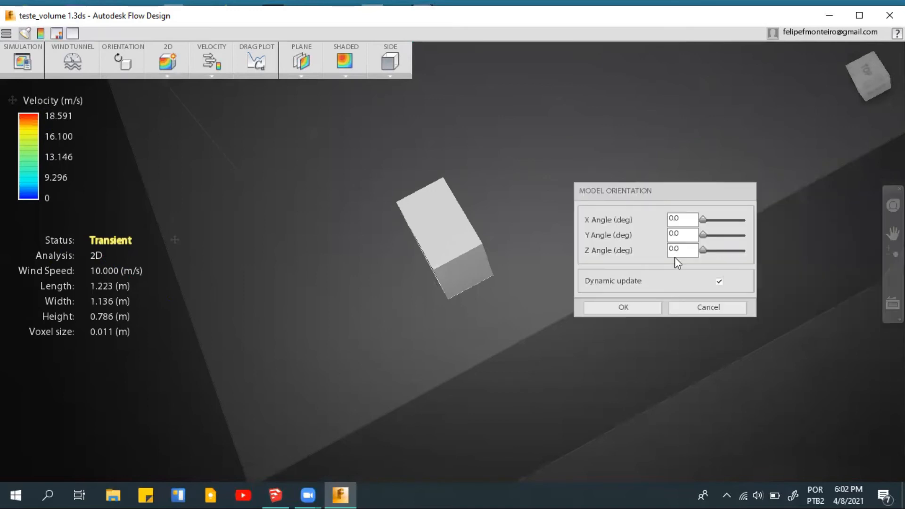
pyautogui.keyDown('shift'); pyautogui.moveTo(485, 262); pyautogui.dragTo(511, 235, button='middle'); pyautogui.keyUp('shift')
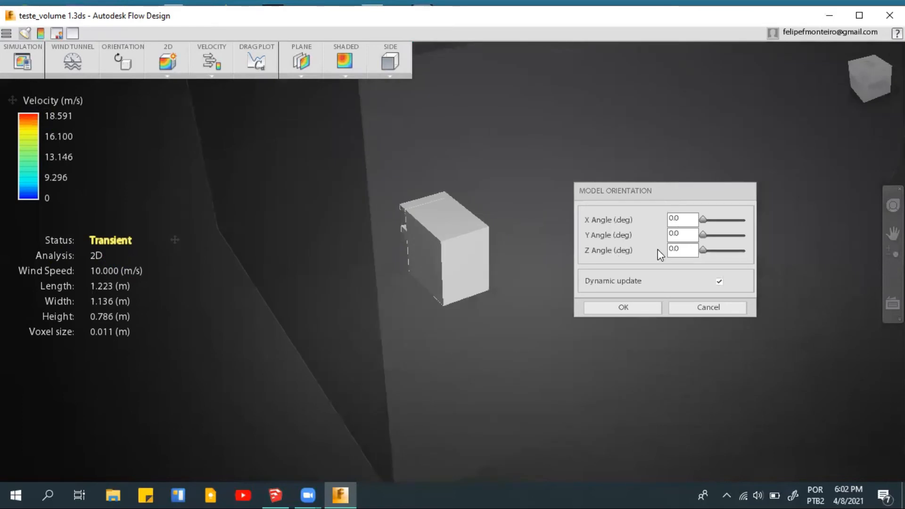
pyautogui.moveTo(704, 251); pyautogui.dragTo(673, 222)
pyautogui.moveTo(712, 252); pyautogui.dragTo(722, 250)
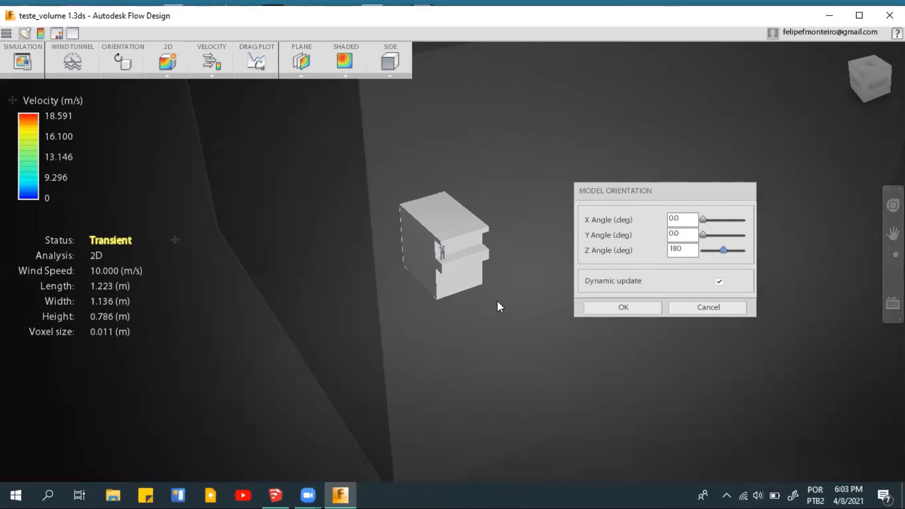
pyautogui.click(618, 310)
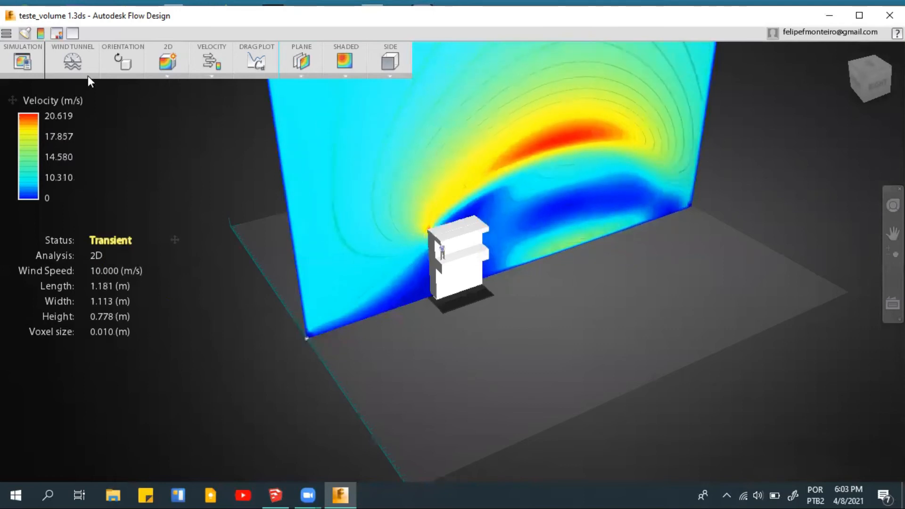
# - Change the velocity result plane from Side to Top so it cuts horizontally through the block
pyautogui.click(301, 75)
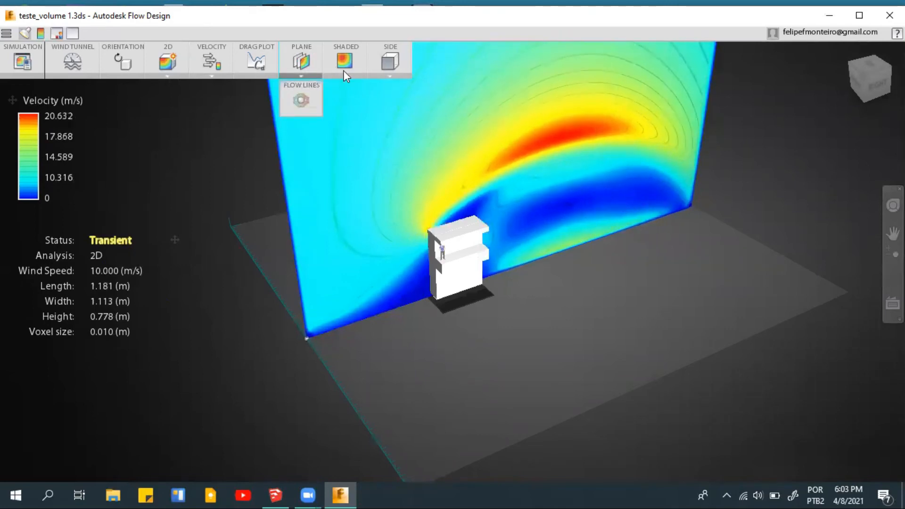
pyautogui.click(388, 76)
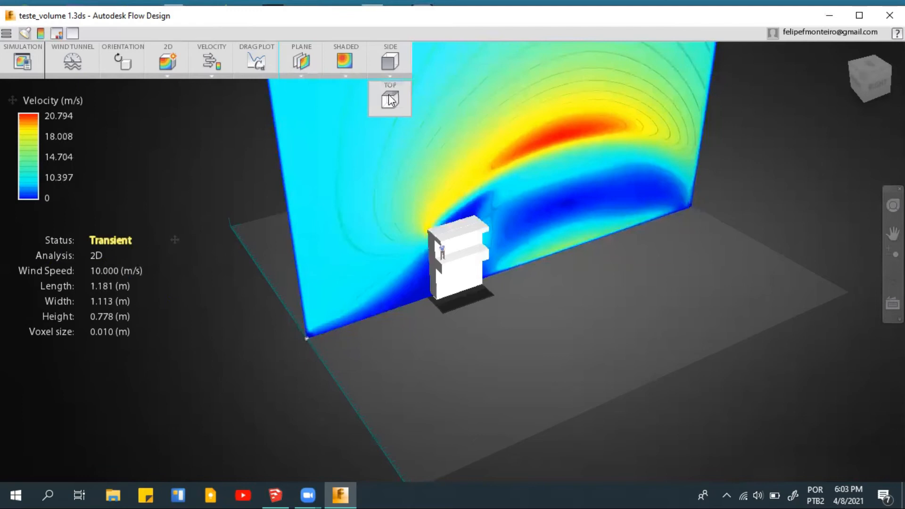
pyautogui.click(391, 100)
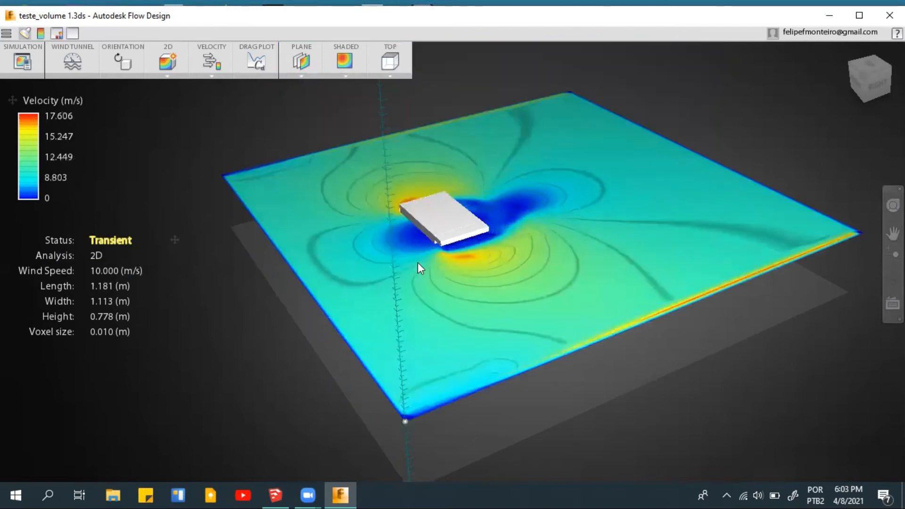
pyautogui.moveTo(400, 270); pyautogui.dragTo(134, 29, button='middle')
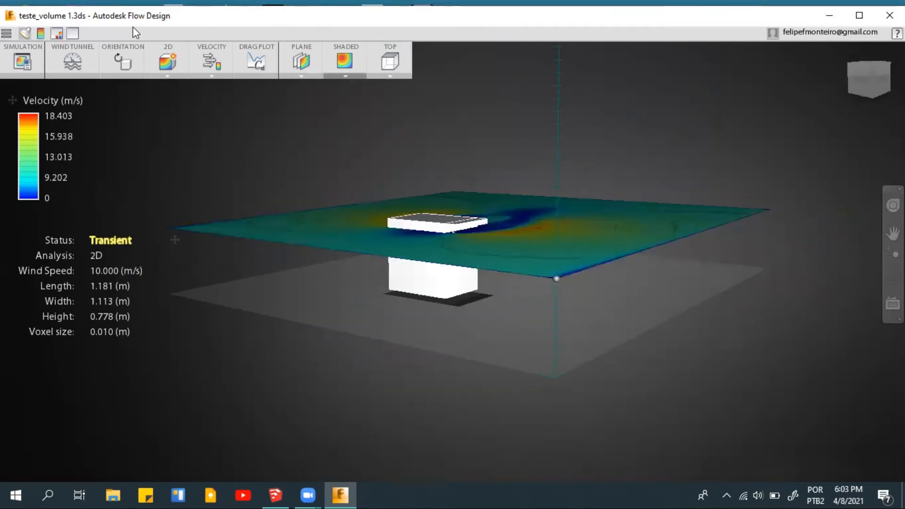
# - Lengthen the wind tunnel to about 1.33 m with its manipulator and set the wind speed to 6 m/s
pyautogui.click(123, 62)
pyautogui.click(69, 58)
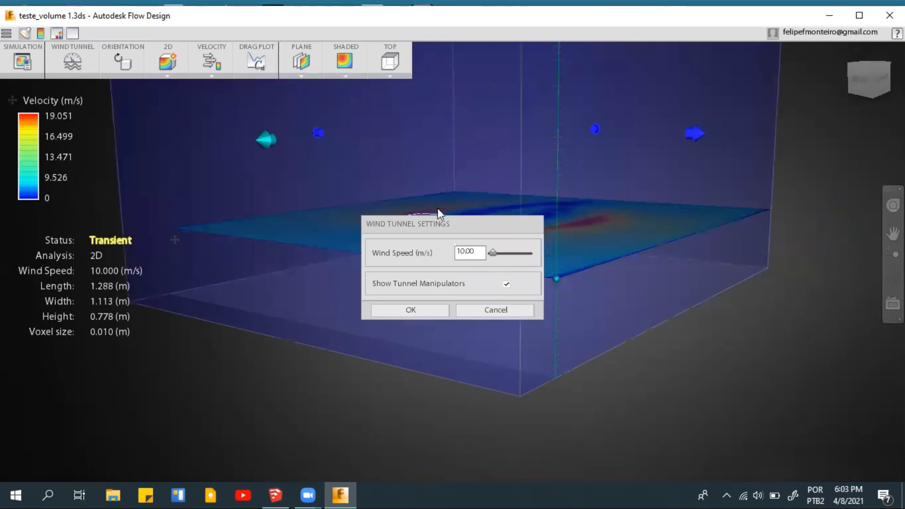
pyautogui.moveTo(262, 144)
pyautogui.mouseDown()
pyautogui.moveTo(222, 146)
pyautogui.moveTo(245, 146)
pyautogui.mouseUp()
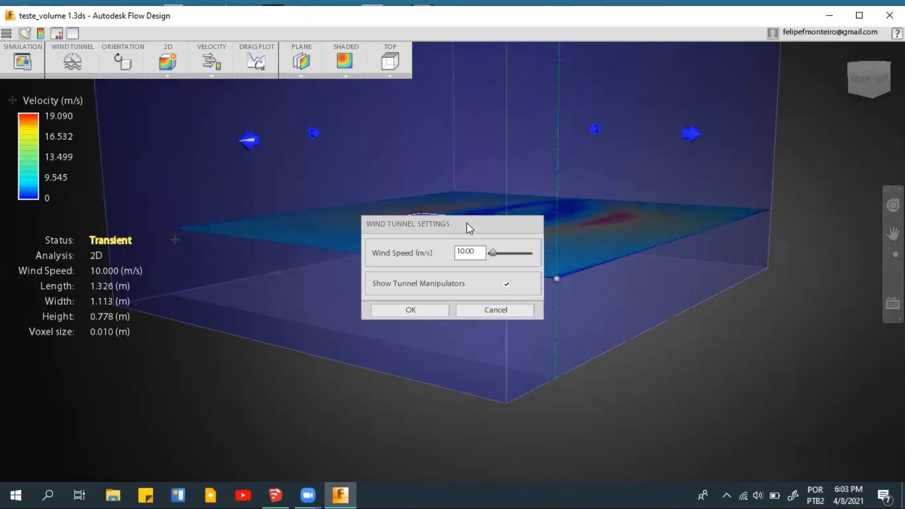
pyautogui.moveTo(442, 224); pyautogui.dragTo(677, 195)
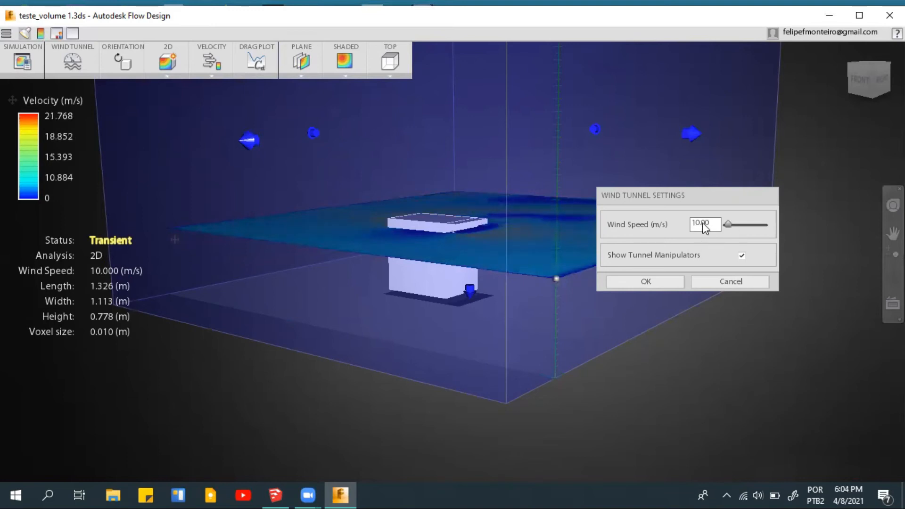
pyautogui.doubleClick(691, 228)
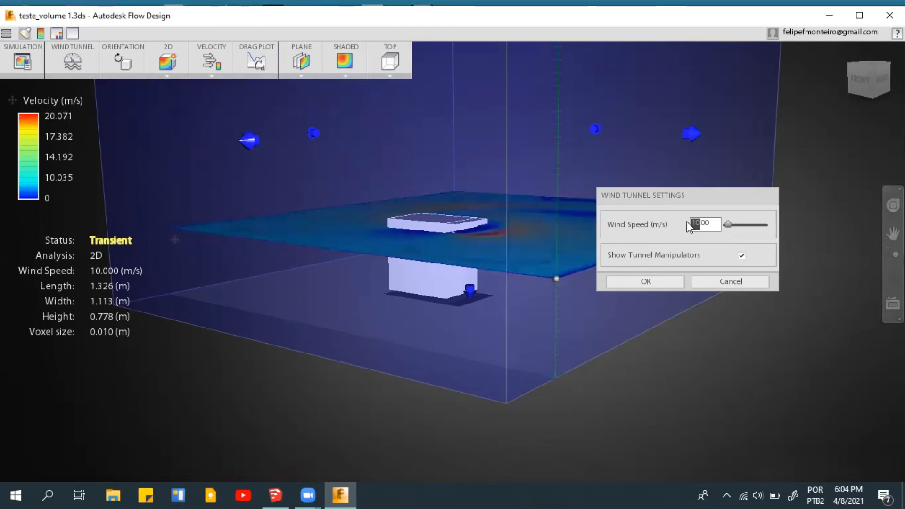
pyautogui.write('6')
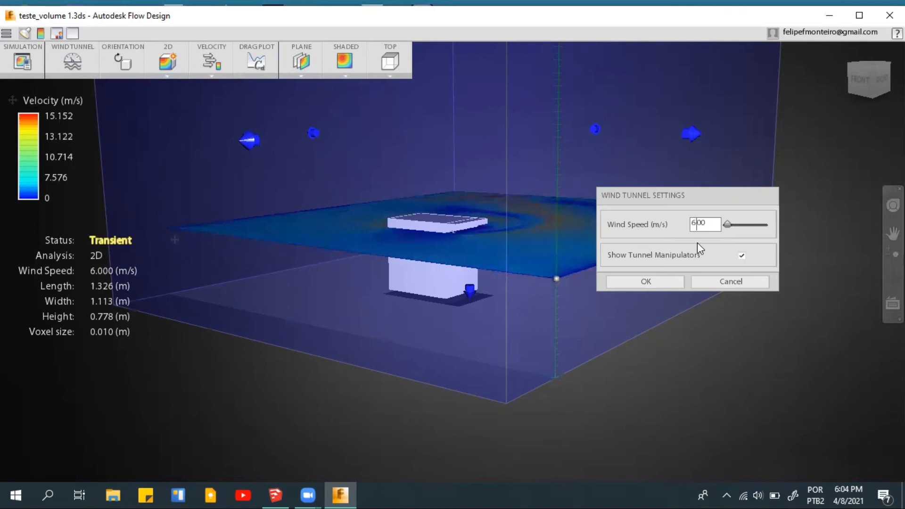
pyautogui.click(660, 283)
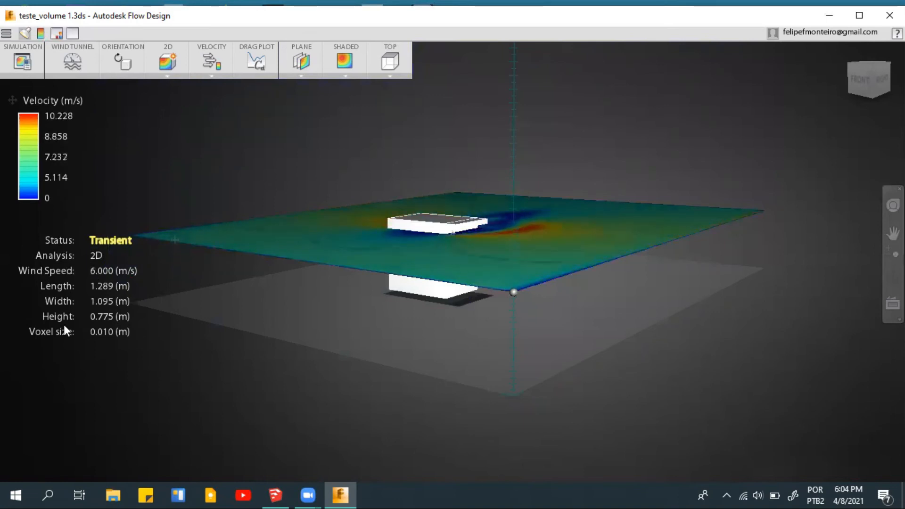
# - Switch the analysis from 2D to 3D and inspect the surface pressures on the block's sides
pyautogui.keyDown('shift'); pyautogui.moveTo(419, 315); pyautogui.dragTo(423, 338, button='middle'); pyautogui.keyUp('shift')
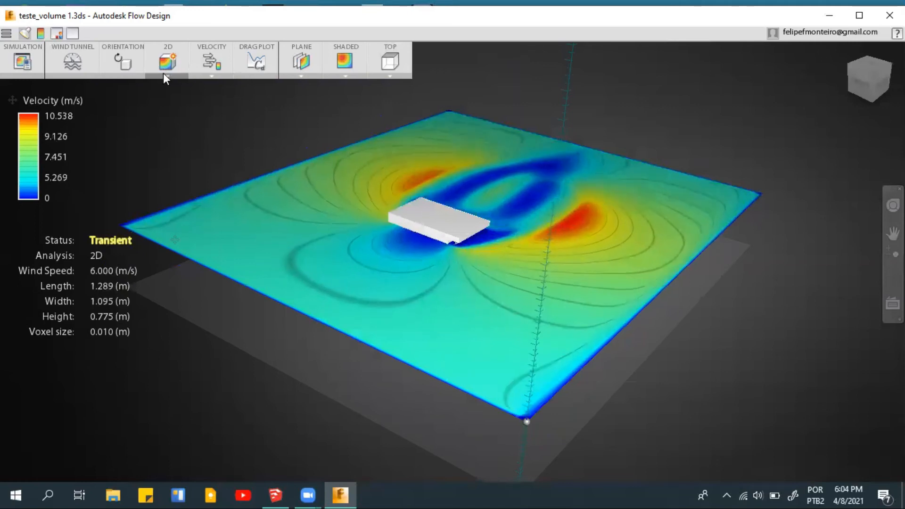
pyautogui.click(165, 74)
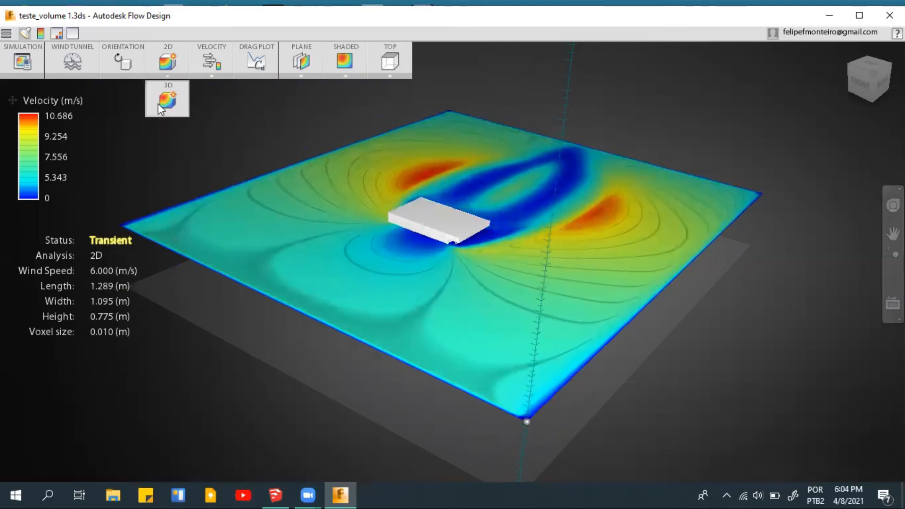
pyautogui.moveTo(452, 270); pyautogui.dragTo(466, 220)
pyautogui.moveTo(472, 255); pyautogui.dragTo(485, 254)
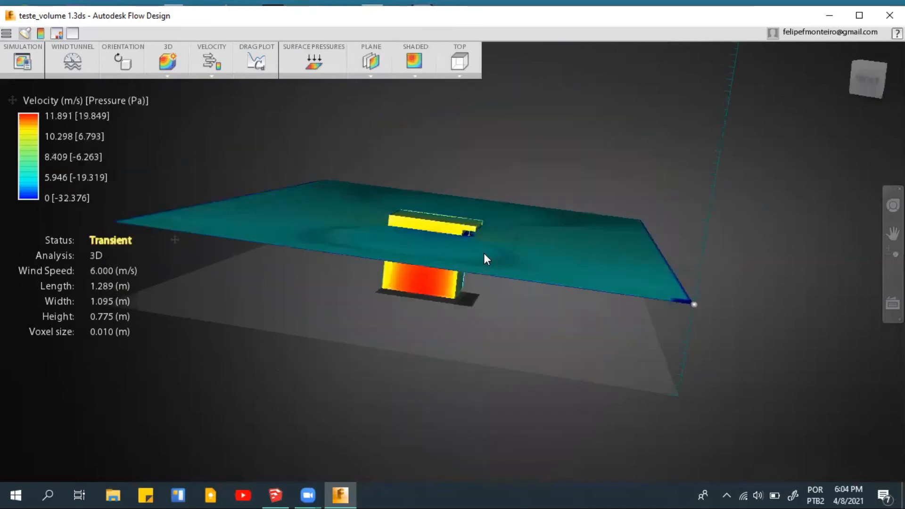
pyautogui.moveTo(343, 236); pyautogui.dragTo(395, 249)
pyautogui.keyDown('shift'); pyautogui.moveTo(499, 247); pyautogui.dragTo(490, 207, button='middle'); pyautogui.keyUp('shift')
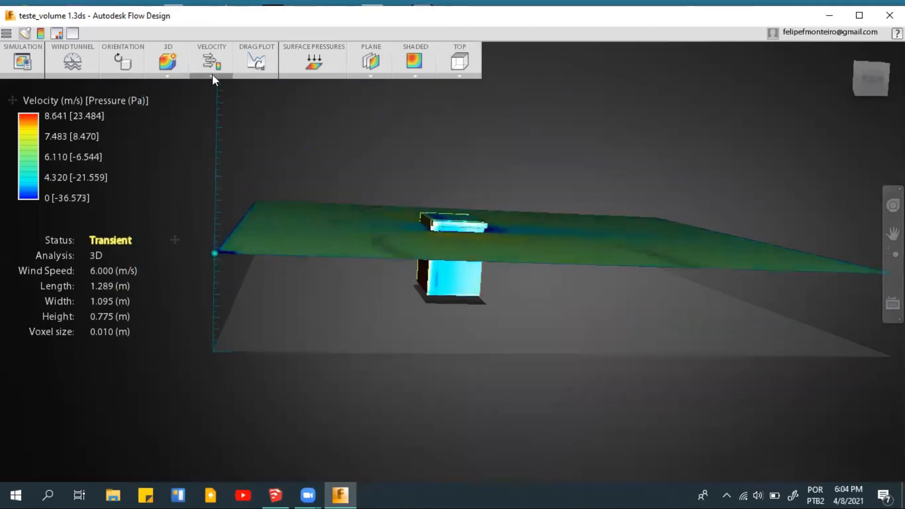
# - Change the displayed result from Velocity to Pressure and view the pressure plane around the block from above
pyautogui.click(212, 73)
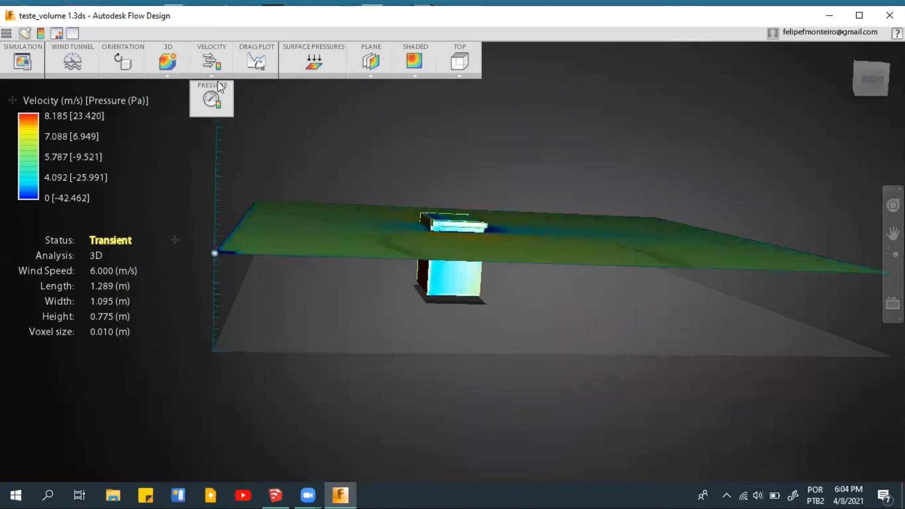
pyautogui.click(206, 100)
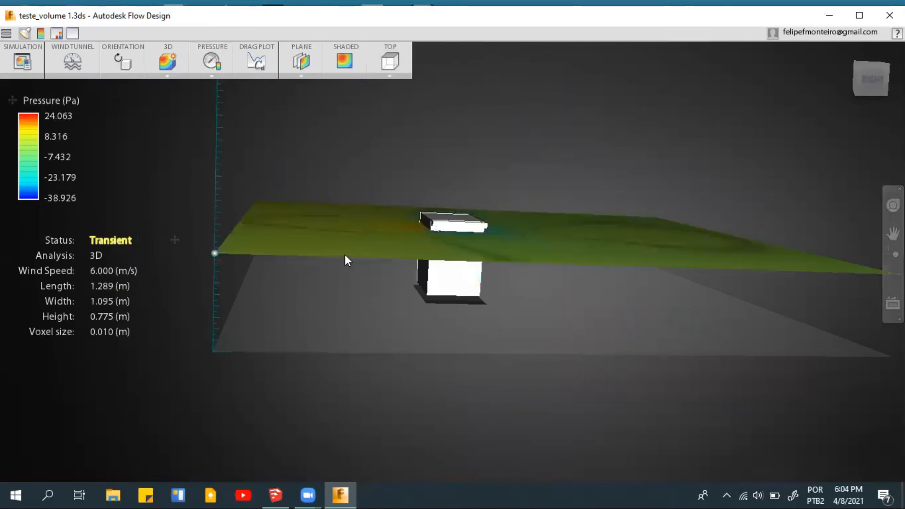
pyautogui.moveTo(357, 242); pyautogui.dragTo(379, 253, button='middle')
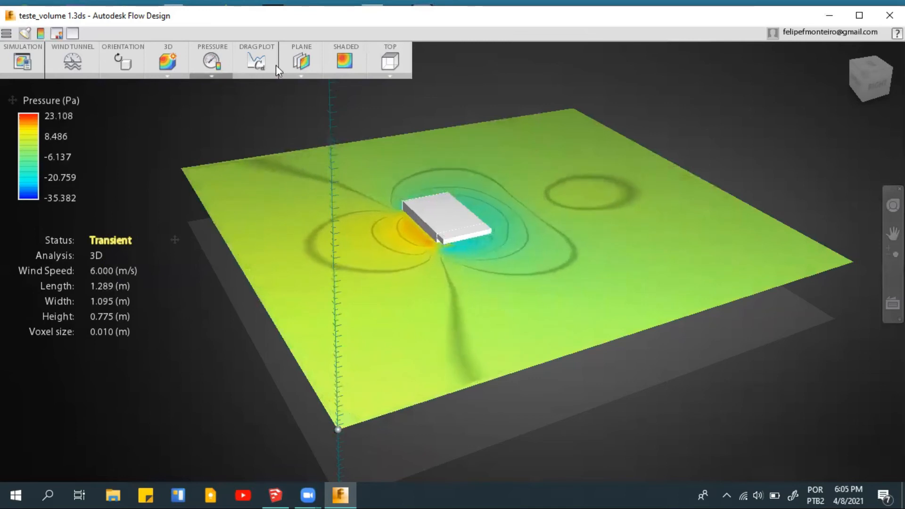
# - Show the drag plot for the running simulation and hide it again
pyautogui.click(253, 68)
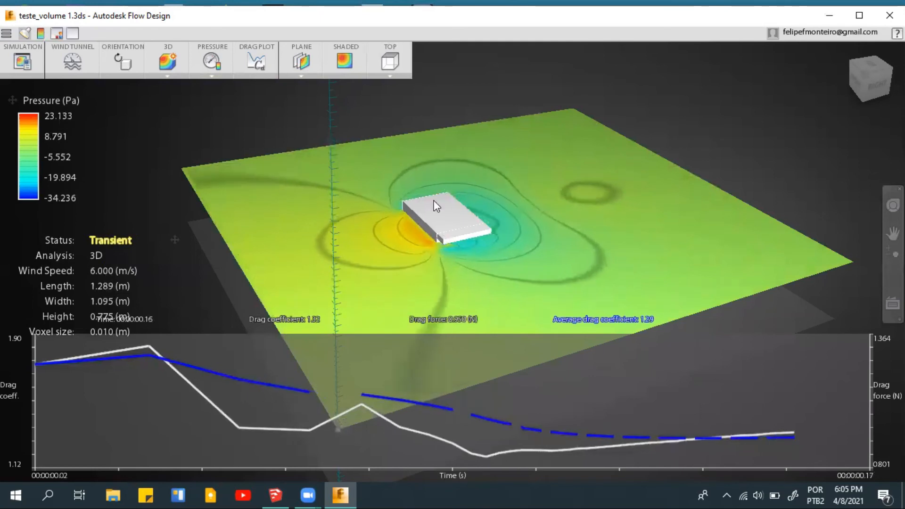
pyautogui.click(258, 68)
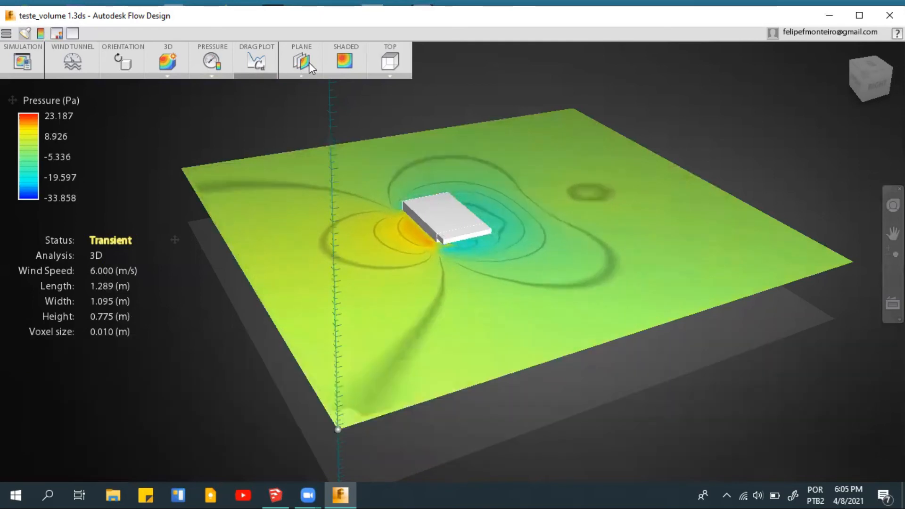
# - Display the pressure result as an isosurface and examine its shape around the block's front face and balcony
pyautogui.click(305, 75)
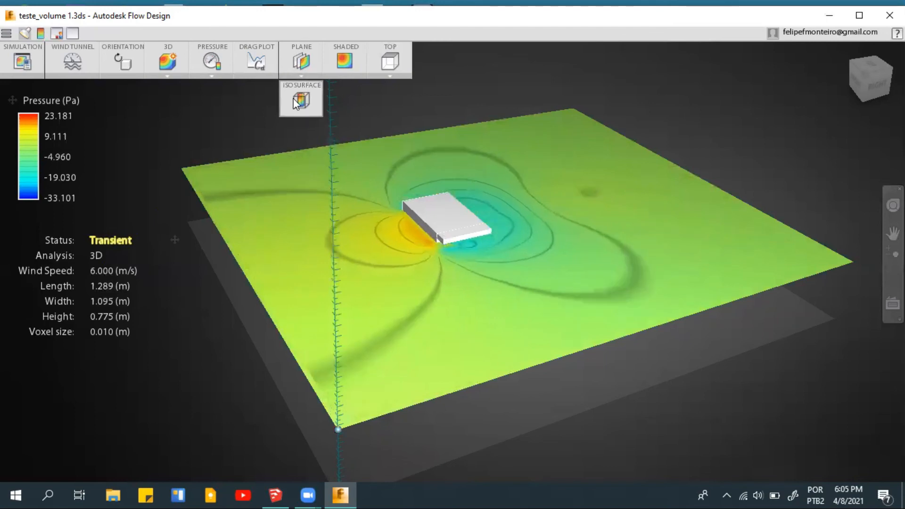
pyautogui.keyDown('shift'); pyautogui.moveTo(447, 317); pyautogui.dragTo(545, 322, button='middle'); pyautogui.keyUp('shift')
pyautogui.keyDown('shift'); pyautogui.moveTo(449, 326); pyautogui.dragTo(344, 335, button='middle'); pyautogui.keyUp('shift')
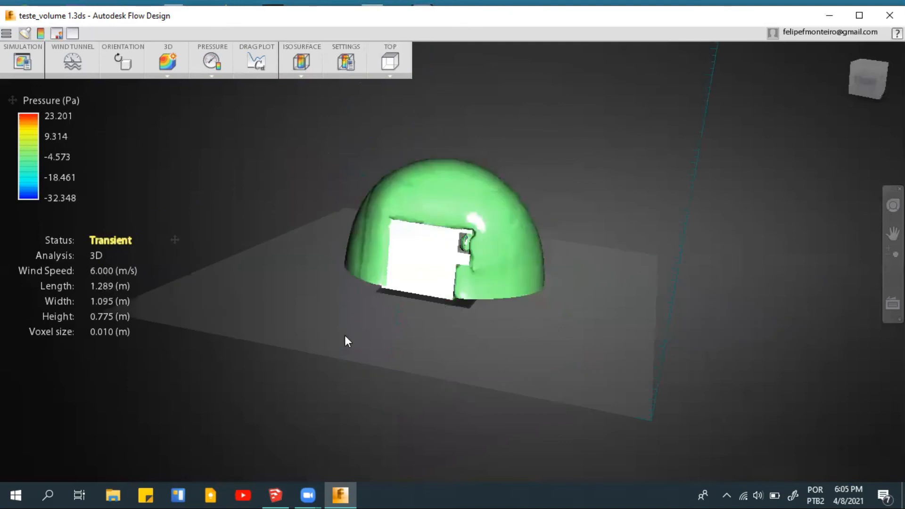
pyautogui.keyDown('shift'); pyautogui.moveTo(380, 279); pyautogui.dragTo(421, 312, button='middle'); pyautogui.keyUp('shift')
pyautogui.keyDown('shift'); pyautogui.moveTo(481, 289); pyautogui.dragTo(431, 236, button='middle'); pyautogui.keyUp('shift')
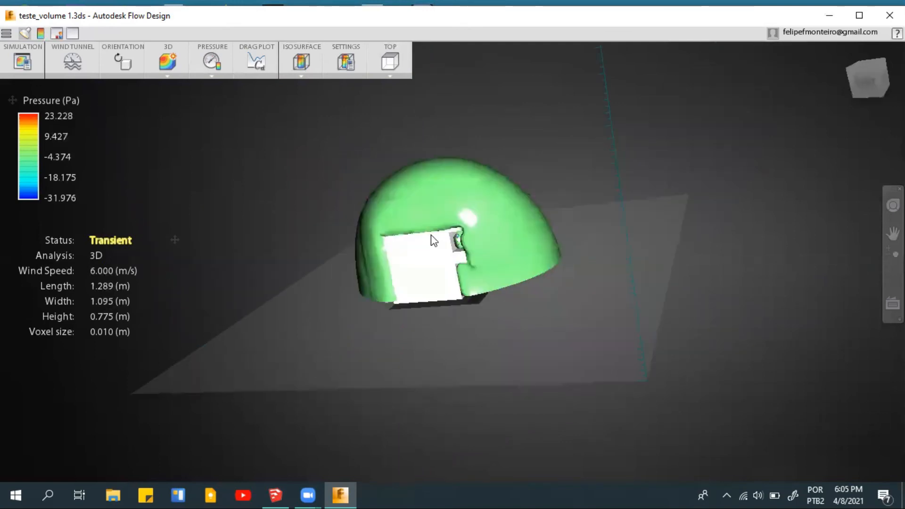
pyautogui.scroll(1, 425, 235)
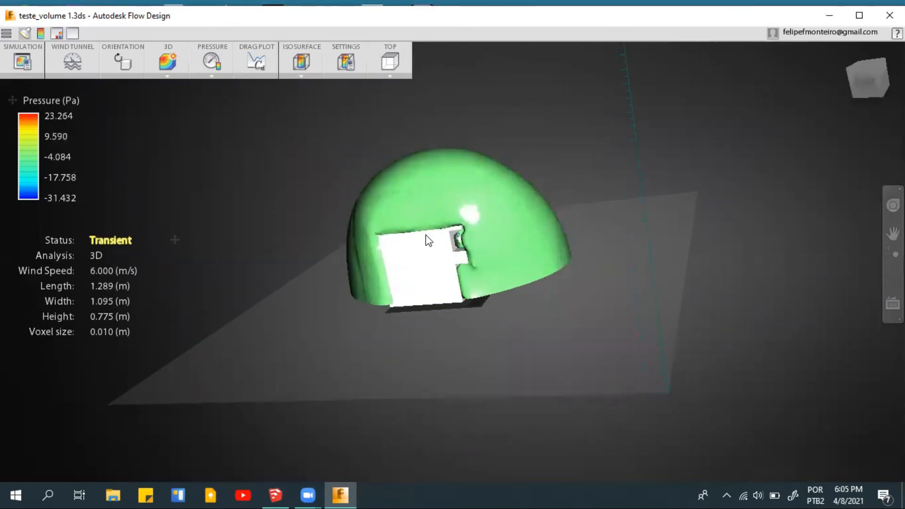
pyautogui.scroll(2, 439, 254)
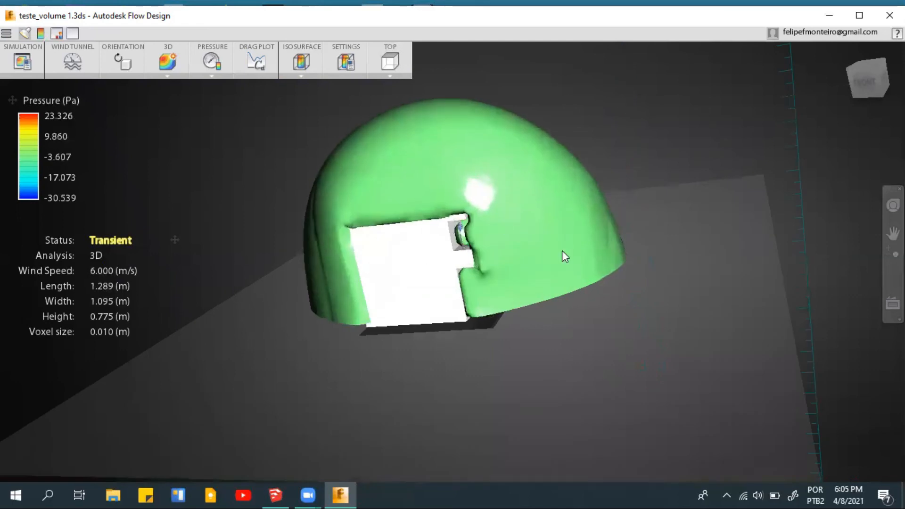
pyautogui.keyDown('shift'); pyautogui.moveTo(578, 305); pyautogui.dragTo(579, 311, button='middle'); pyautogui.keyUp('shift')
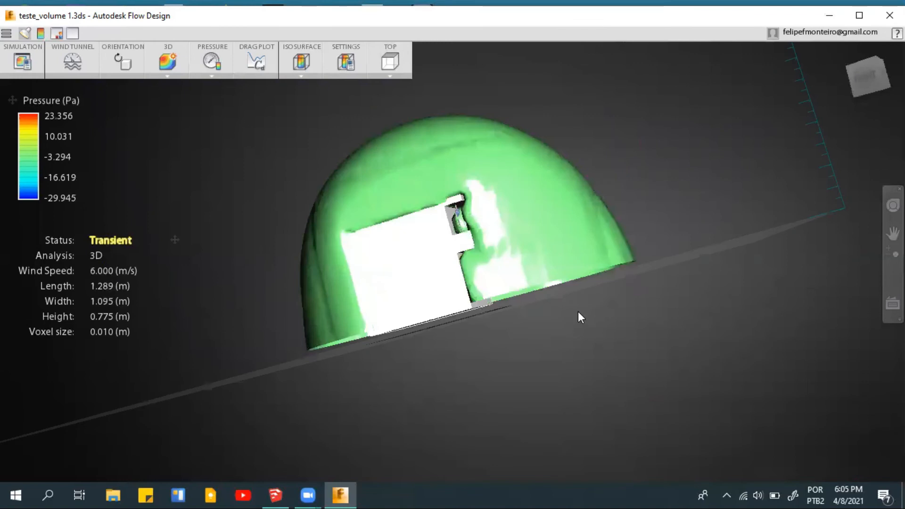
pyautogui.keyDown('shift'); pyautogui.moveTo(546, 287); pyautogui.dragTo(455, 214, button='middle'); pyautogui.keyUp('shift')
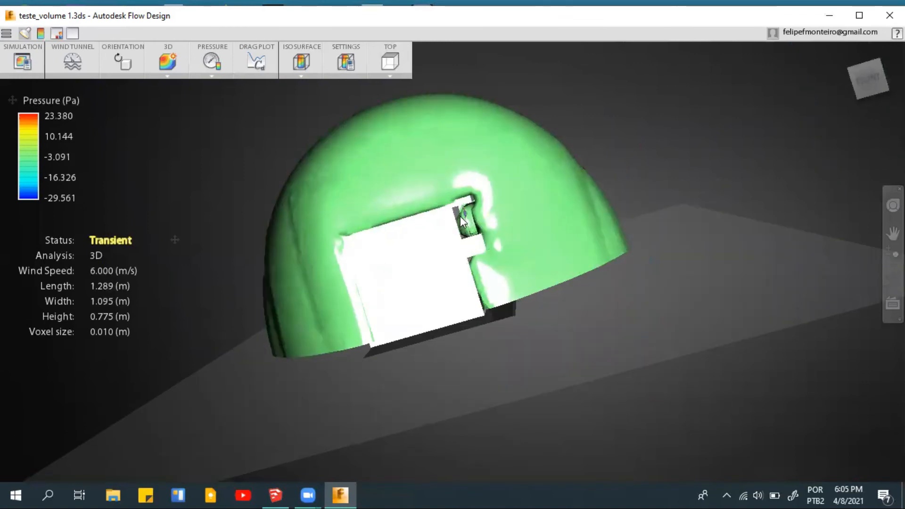
pyautogui.click(873, 77)
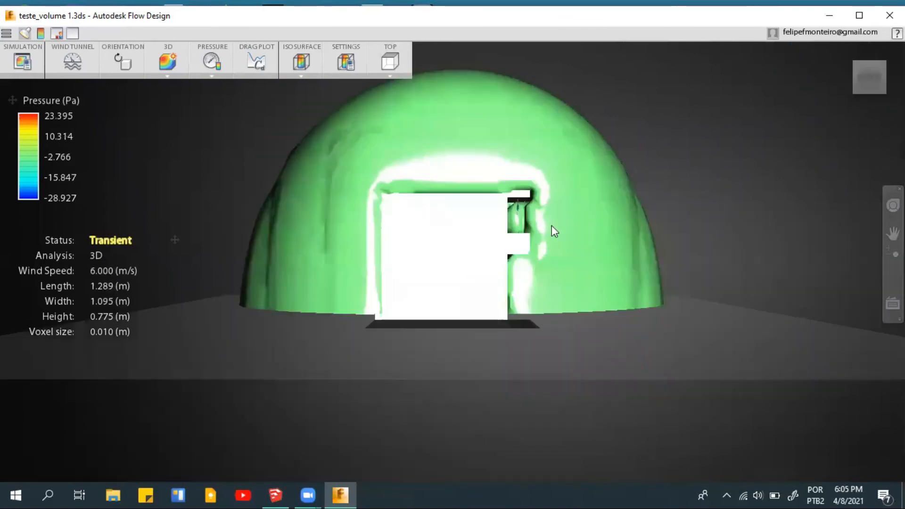
pyautogui.scroll(3, 539, 322)
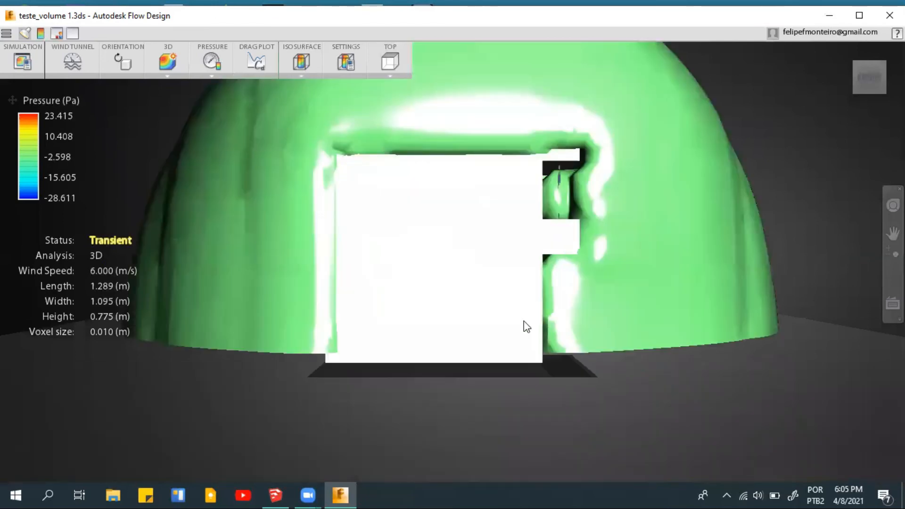
pyautogui.moveTo(495, 345); pyautogui.dragTo(512, 224)
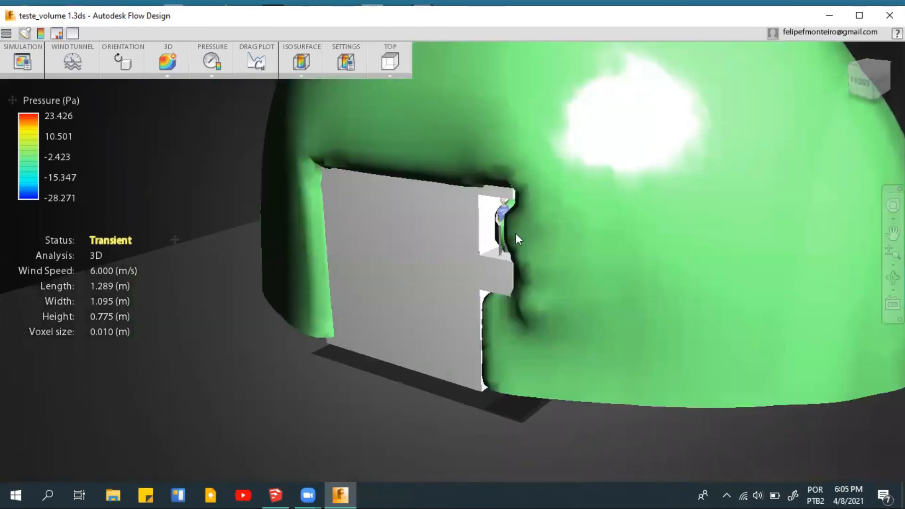
# - Return the pressure display from Isosurface to Plane and view the block together with the horizontal plane above it
pyautogui.click(307, 68)
pyautogui.click(306, 108)
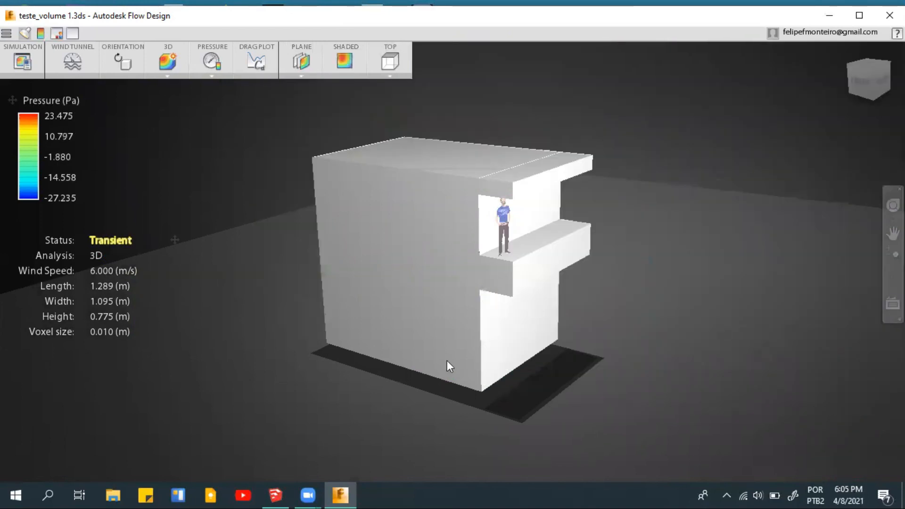
pyautogui.moveTo(471, 277)
pyautogui.keyDown('shift'); pyautogui.mouseDown(button='middle')
pyautogui.moveTo(457, 344)
pyautogui.moveTo(425, 367)
pyautogui.moveTo(426, 309)
pyautogui.mouseUp(button='middle'); pyautogui.keyUp('shift')
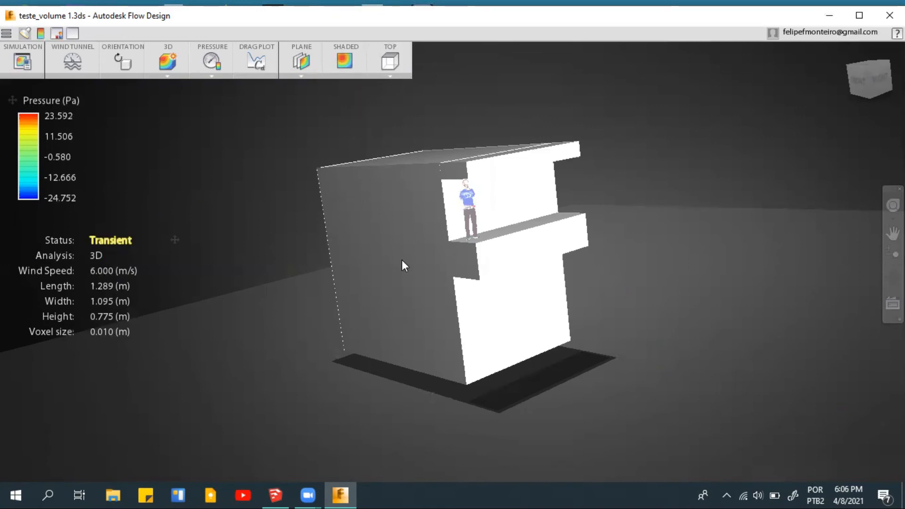
pyautogui.moveTo(411, 222); pyautogui.dragTo(423, 197)
pyautogui.scroll(-2, 455, 202)
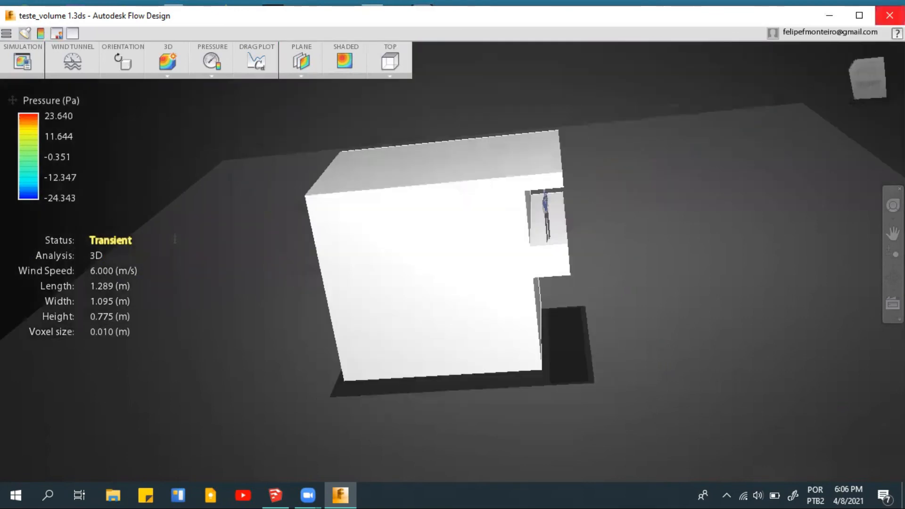
pyautogui.click(869, 61)
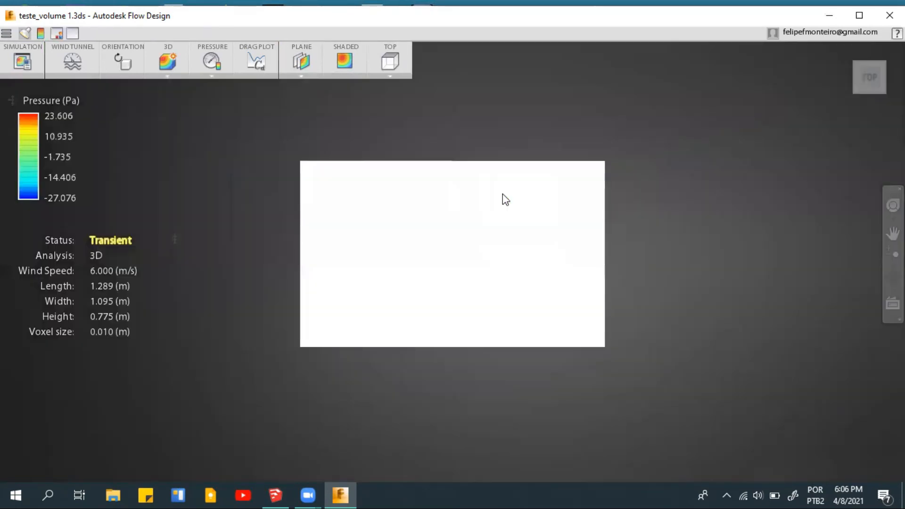
pyautogui.scroll(3, 502, 192)
pyautogui.scroll(-2, 488, 211)
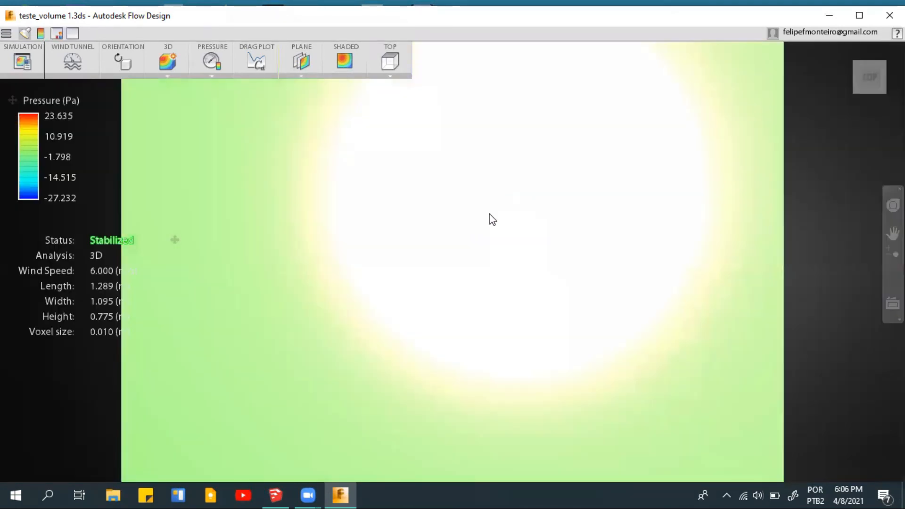
pyautogui.scroll(-1, 449, 348)
pyautogui.keyDown('shift'); pyautogui.moveTo(431, 304); pyautogui.dragTo(442, 311, button='middle'); pyautogui.keyUp('shift')
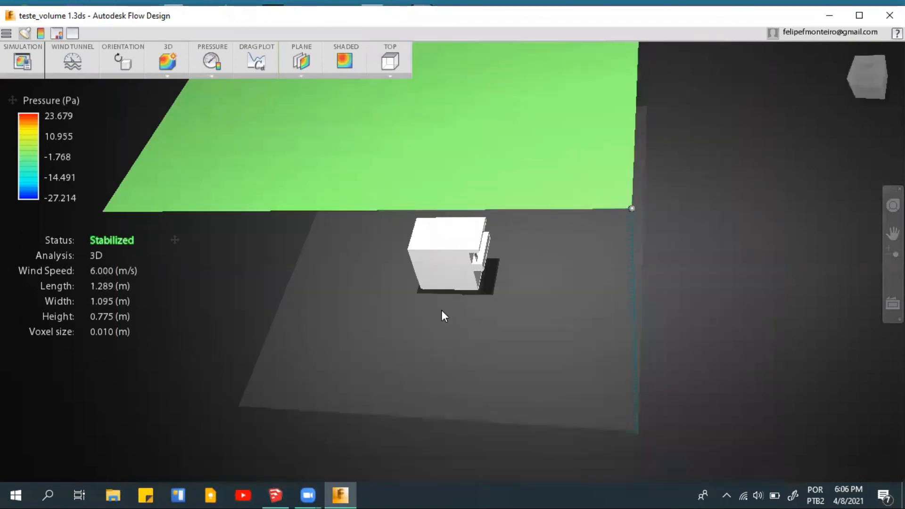
# - Try the Front and Top orientations for the pressure plane, and set it to Side
pyautogui.click(391, 76)
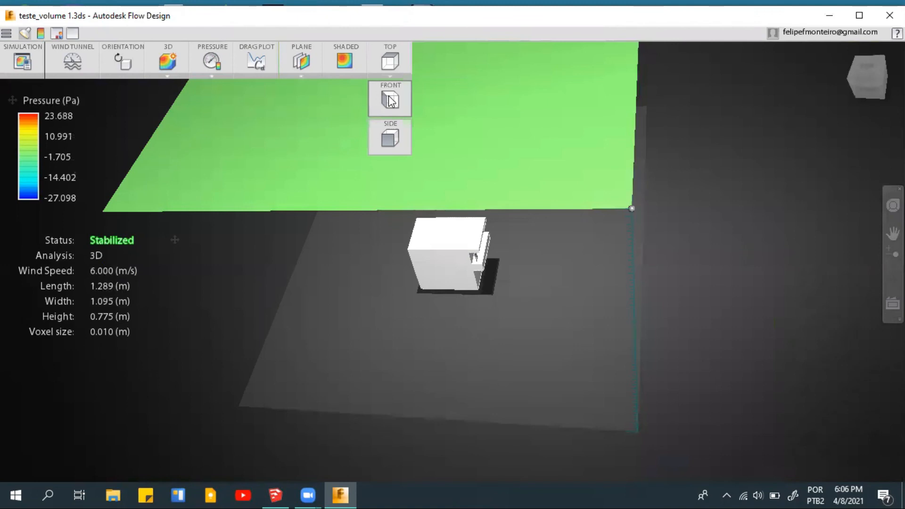
pyautogui.click(384, 84)
pyautogui.click(390, 50)
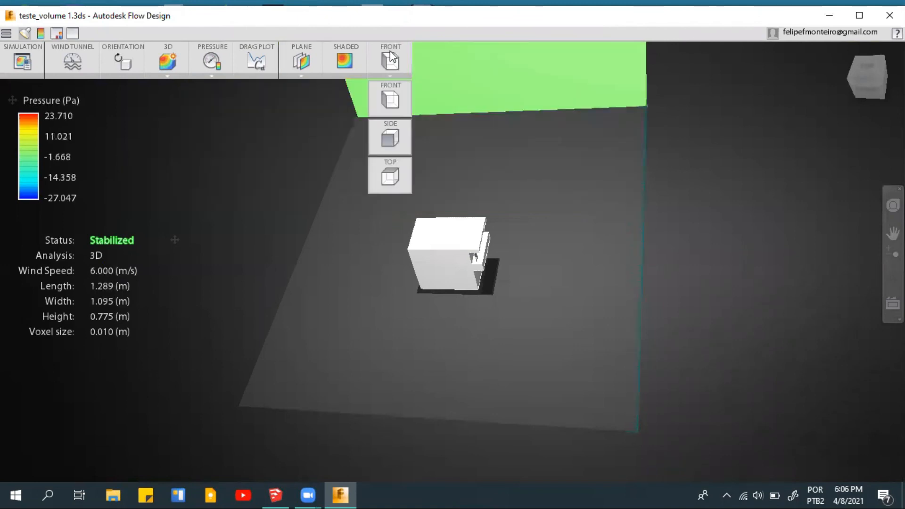
pyautogui.click(387, 187)
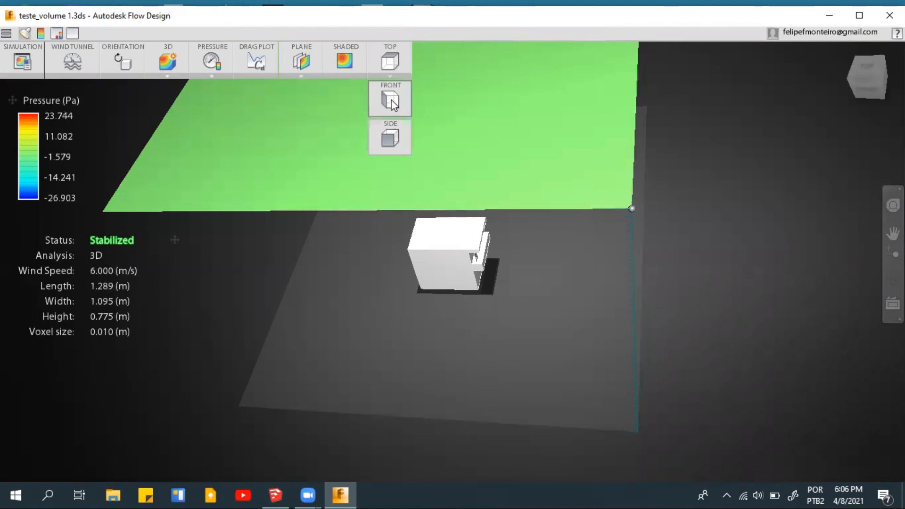
pyautogui.click(391, 100)
pyautogui.click(391, 76)
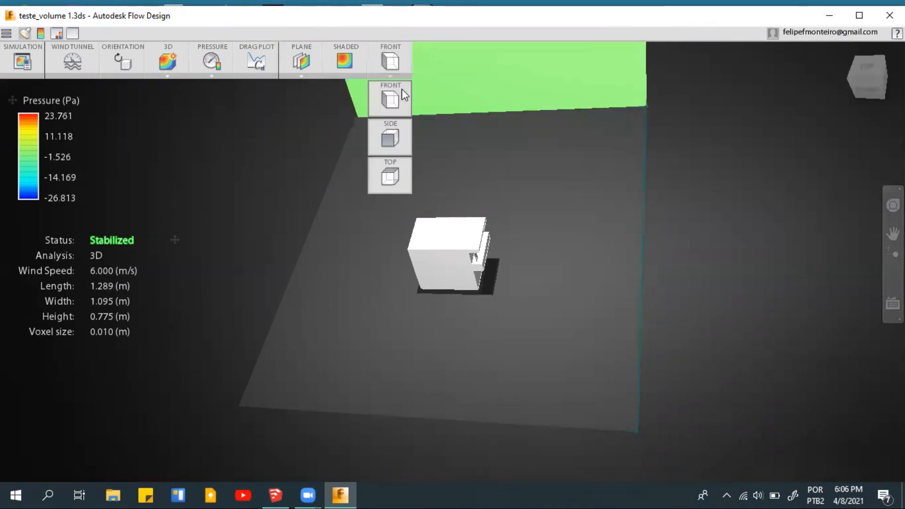
pyautogui.click(390, 140)
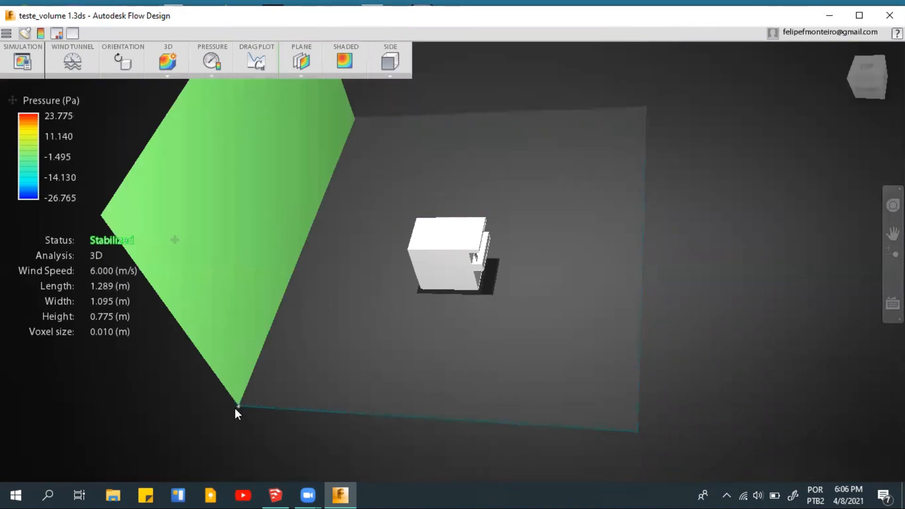
# - Move the Side pressure plane inward so it cuts through the block, and inspect the pressure contours around it
pyautogui.moveTo(280, 411); pyautogui.dragTo(271, 375)
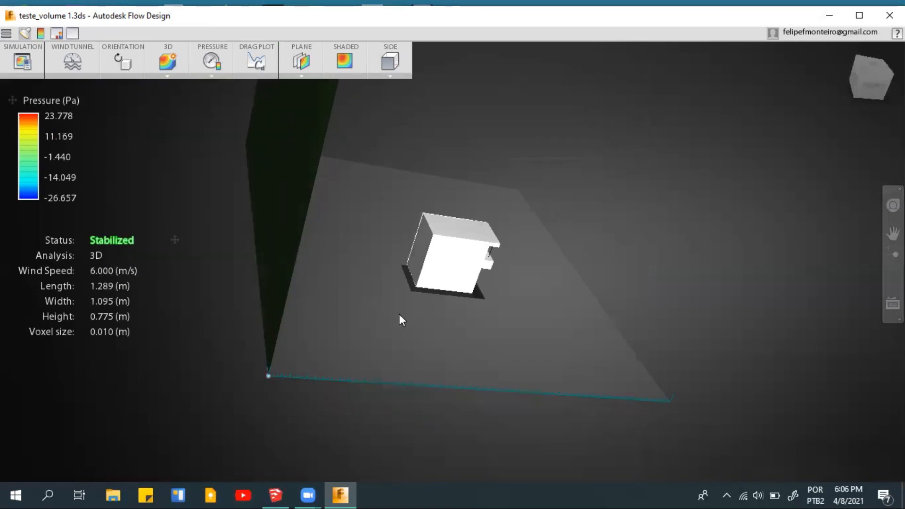
pyautogui.moveTo(377, 325); pyautogui.dragTo(313, 284)
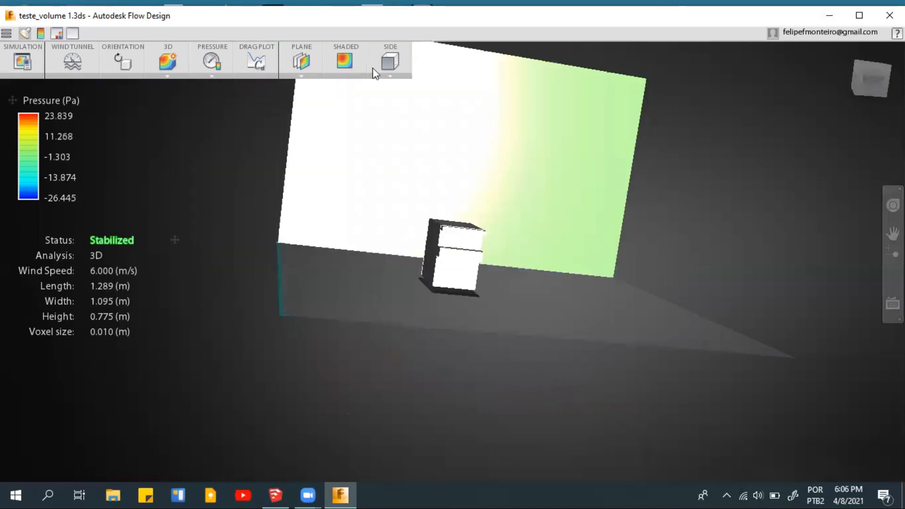
pyautogui.keyDown('shift'); pyautogui.moveTo(322, 291); pyautogui.dragTo(350, 318, button='middle'); pyautogui.keyUp('shift')
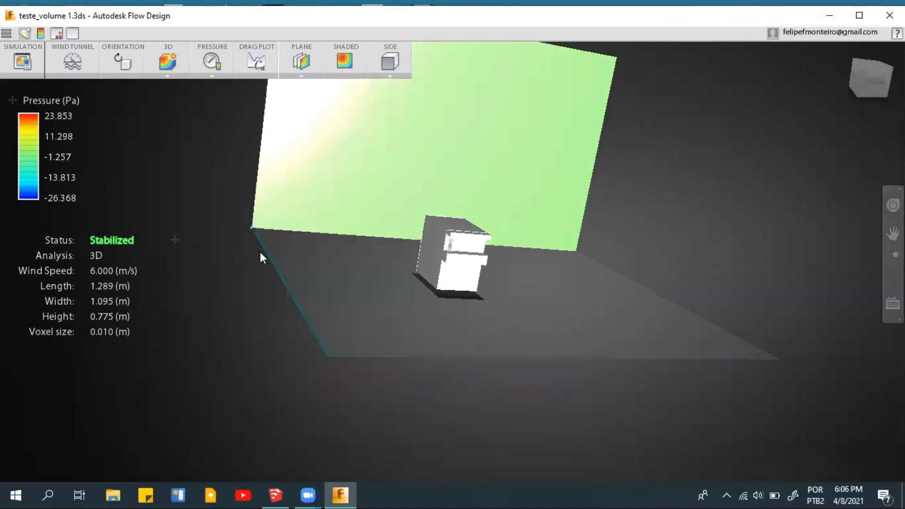
pyautogui.keyDown('shift'); pyautogui.moveTo(225, 221); pyautogui.dragTo(392, 379, button='middle'); pyautogui.keyUp('shift')
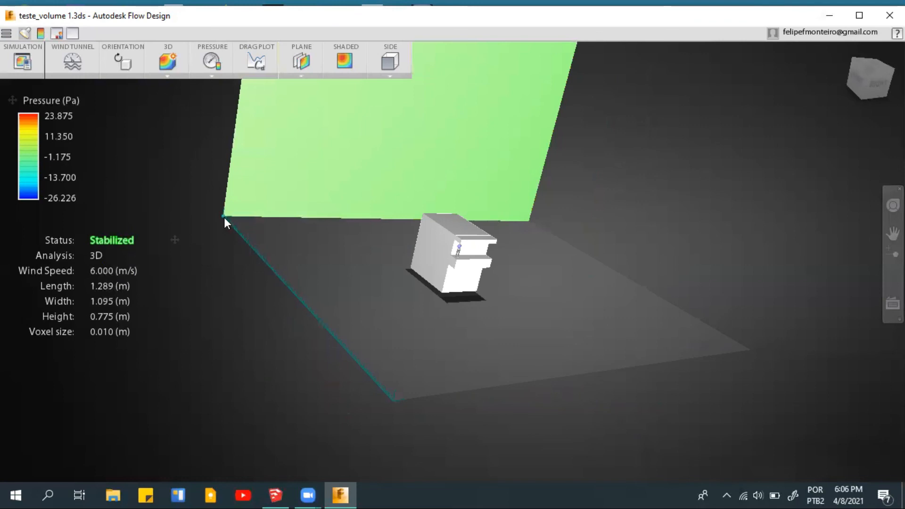
pyautogui.moveTo(232, 230); pyautogui.dragTo(288, 299)
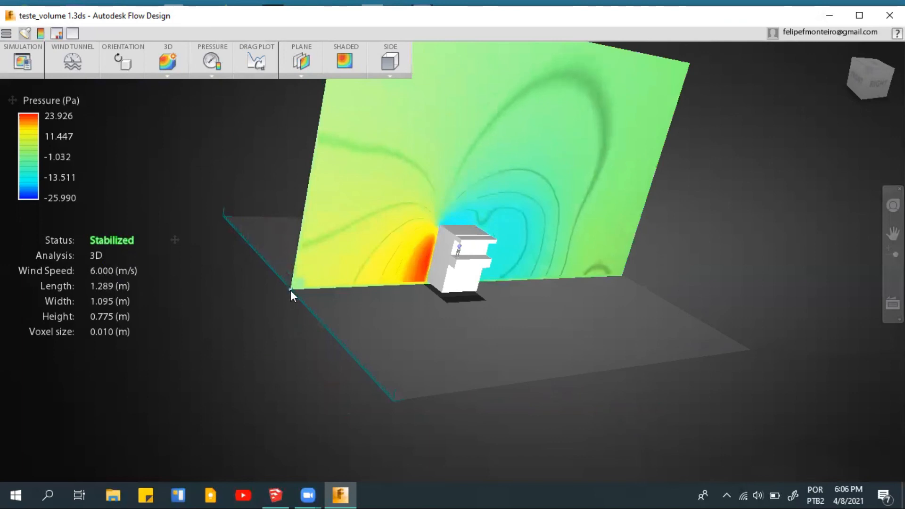
pyautogui.scroll(-1, 285, 289)
pyautogui.scroll(2, 472, 264)
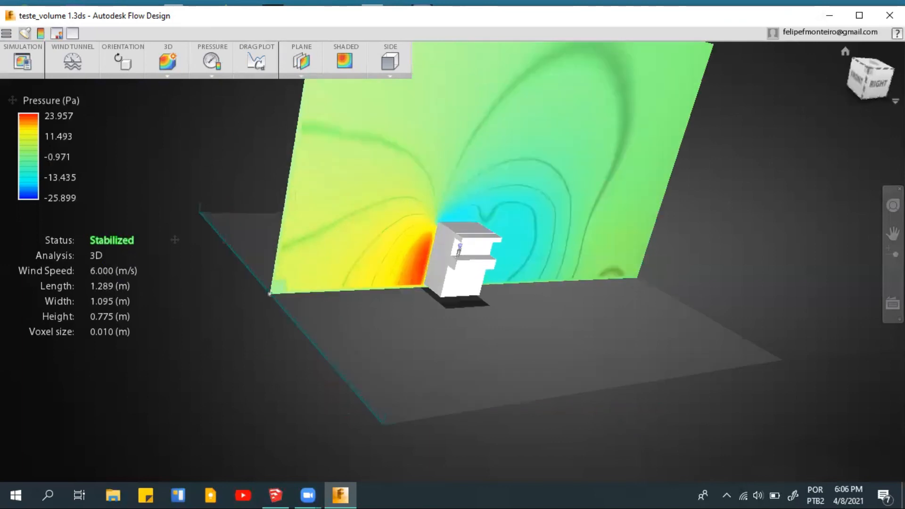
pyautogui.scroll(1, 513, 308)
pyautogui.scroll(2, 405, 367)
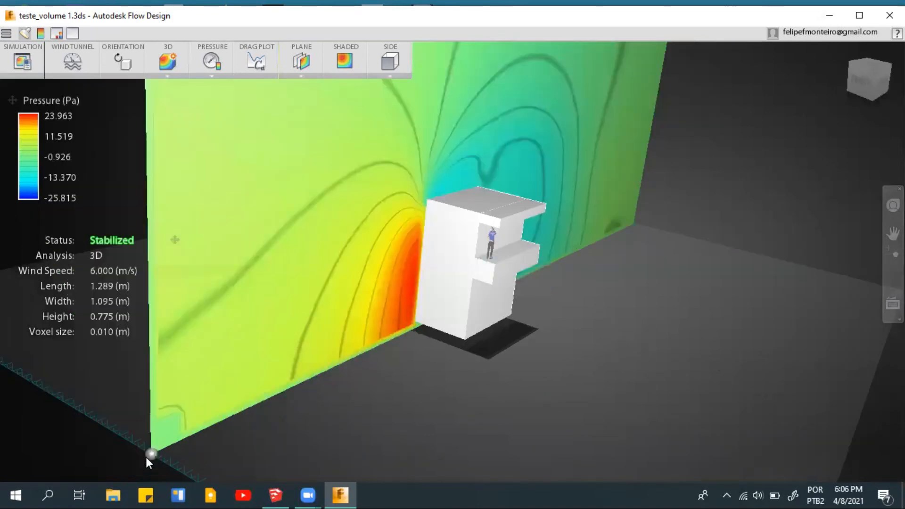
pyautogui.moveTo(149, 455)
pyautogui.mouseDown()
pyautogui.moveTo(84, 420)
pyautogui.moveTo(145, 451)
pyautogui.mouseUp()
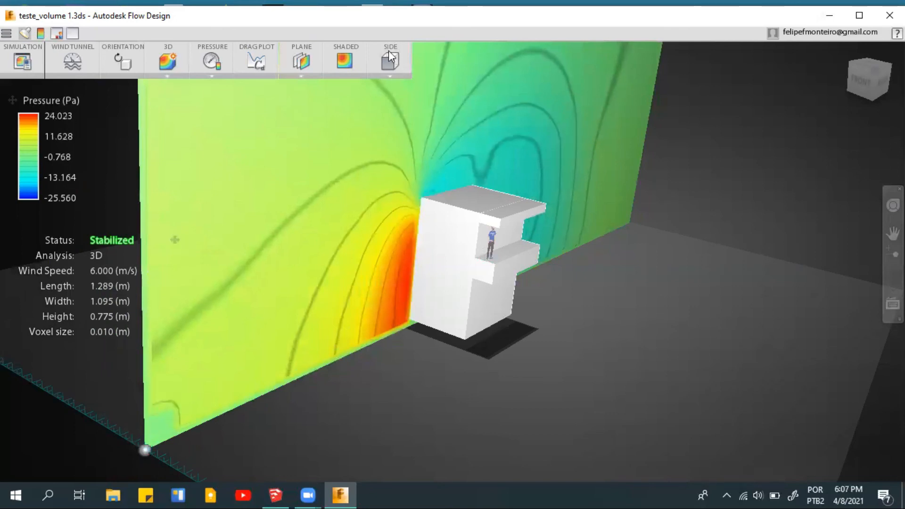
# - Set the pressure plane to Top and lower it so it cuts the block horizontally at balcony height
pyautogui.click(394, 70)
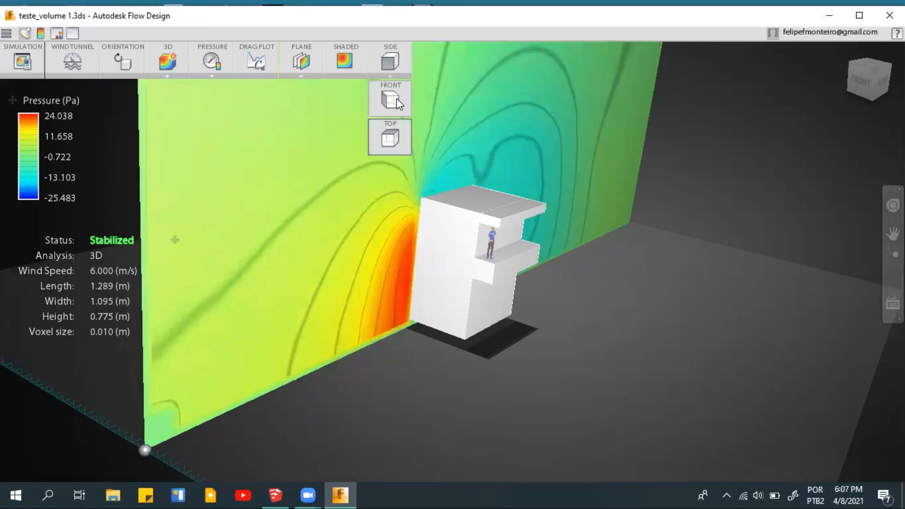
pyautogui.click(391, 138)
pyautogui.scroll(2, 530, 174)
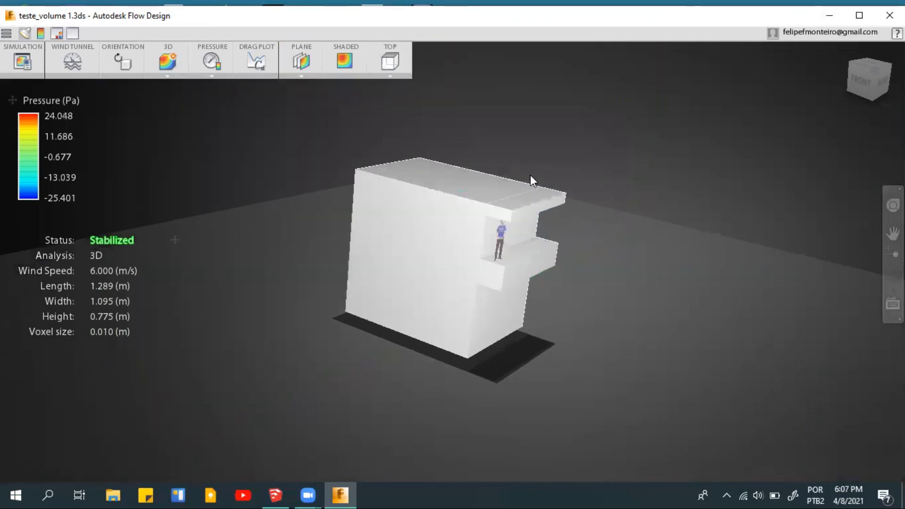
pyautogui.scroll(-2, 531, 175)
pyautogui.scroll(-3, 708, 225)
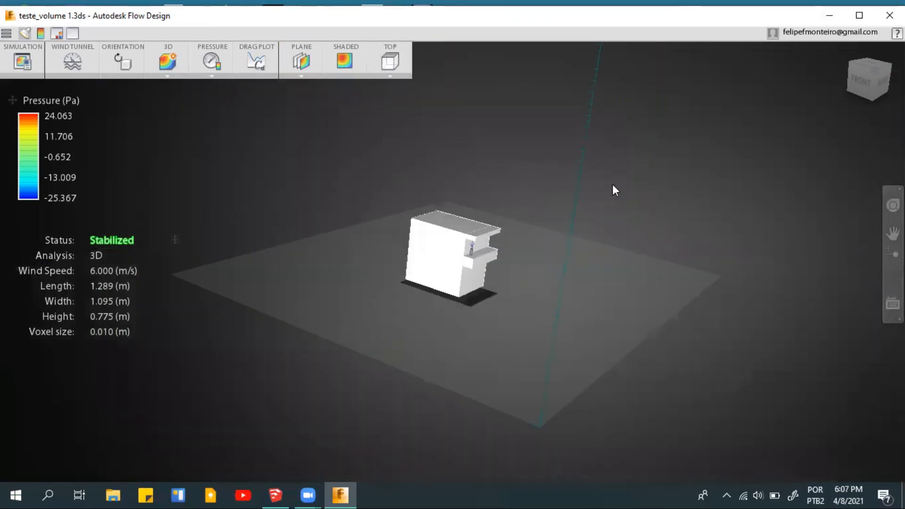
pyautogui.scroll(-1, 576, 80)
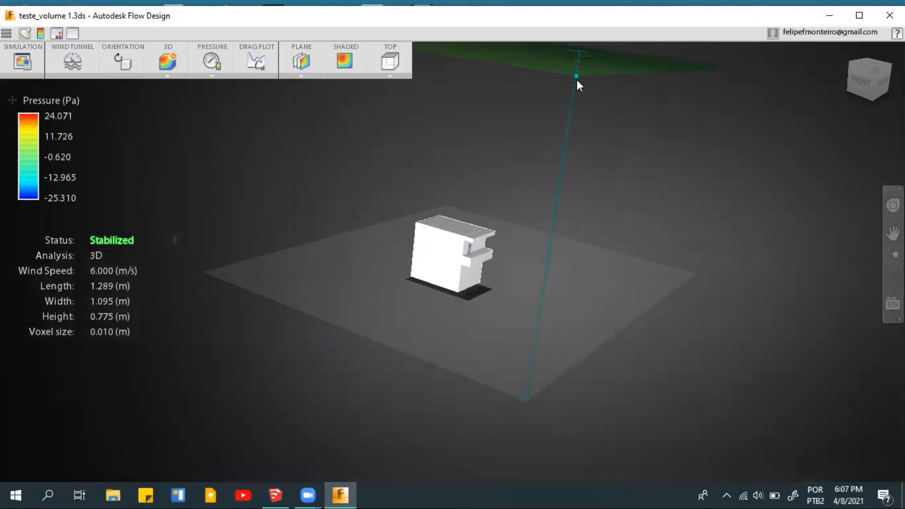
pyautogui.moveTo(555, 186); pyautogui.dragTo(549, 241)
pyautogui.moveTo(541, 323)
pyautogui.mouseDown()
pyautogui.moveTo(529, 378)
pyautogui.moveTo(546, 339)
pyautogui.mouseUp()
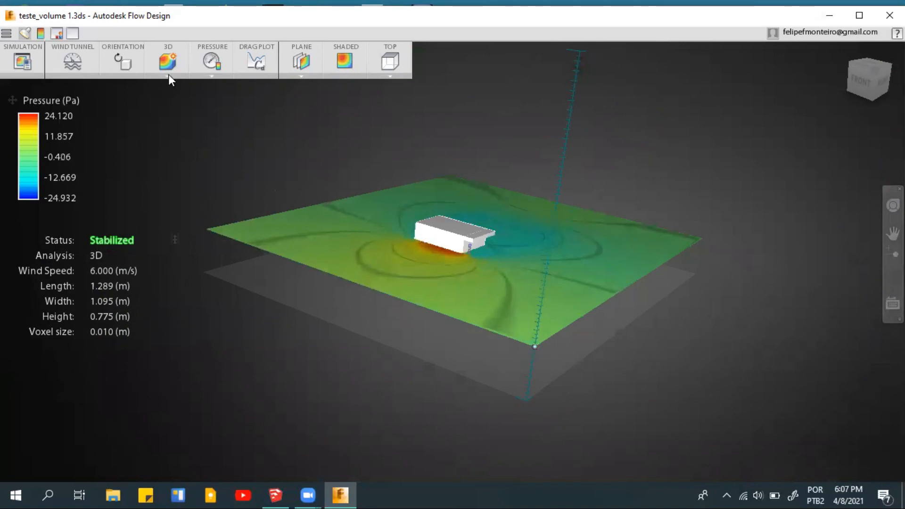
pyautogui.click(211, 75)
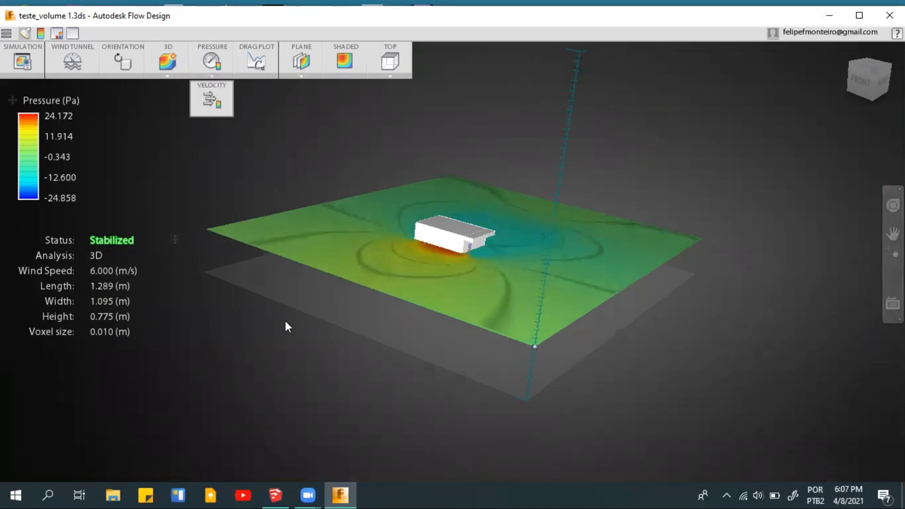